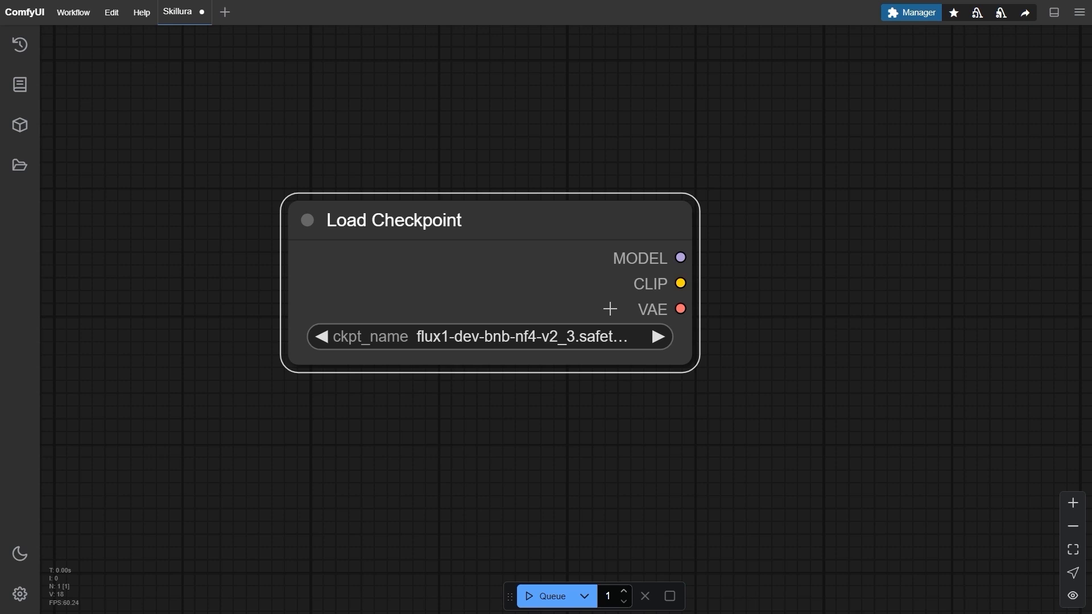
Choose the juggernautXL_v8Rundiffusion.safetensors checkpoint in the Load Checkpoint node.
click(595, 335)
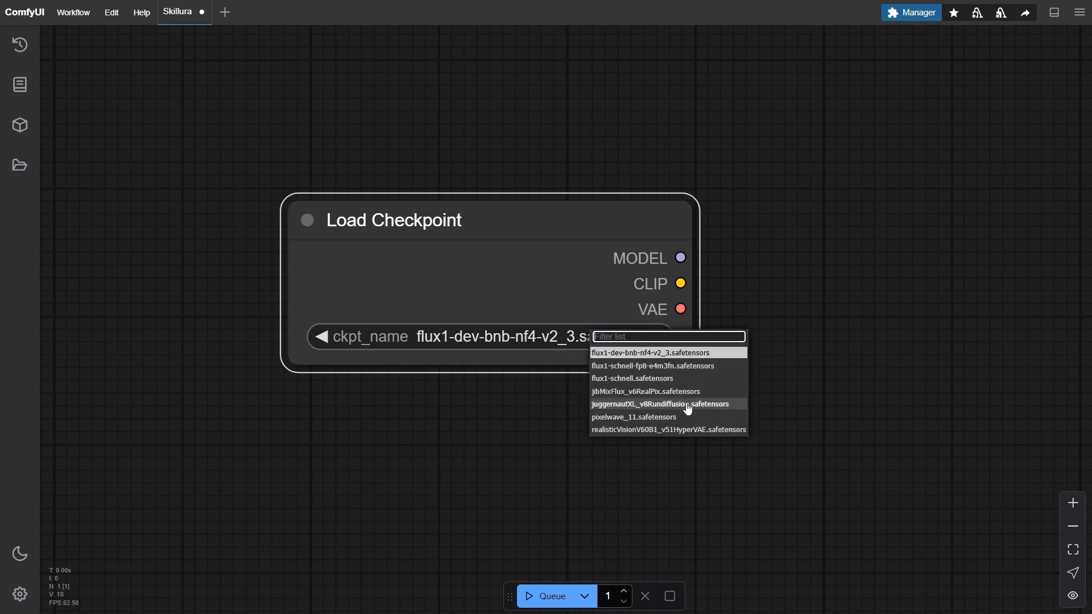
click(730, 405)
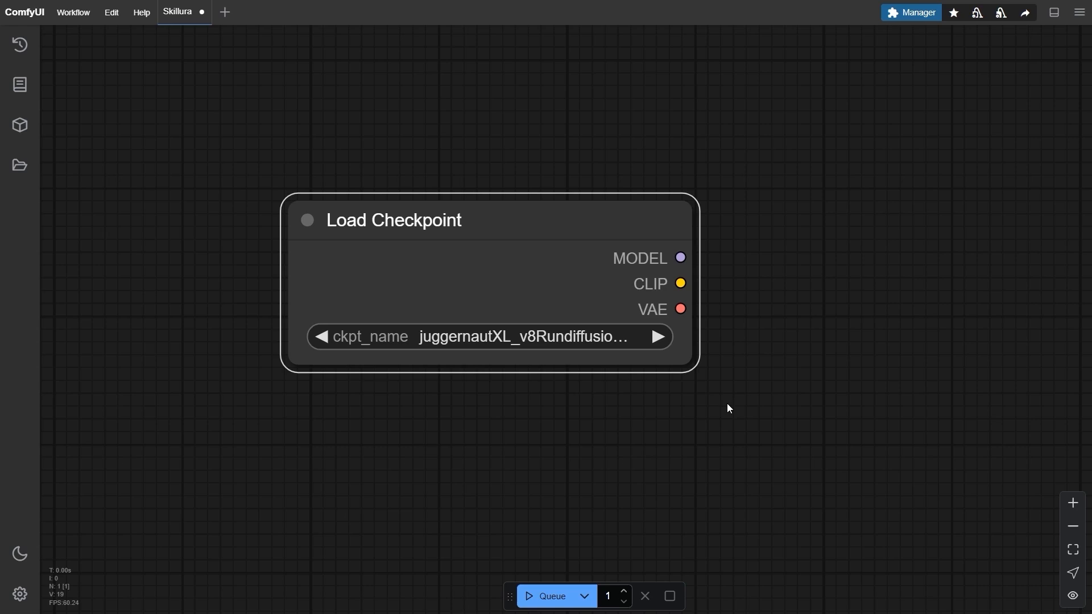
Add a KSampler node to the canvas and place it to the right of the Load Checkpoint node.
scroll(825, 370, down, 6)
drag(824, 371, 507, 347)
scroll(509, 345, up, 2)
click(692, 296)
double_click(691, 296)
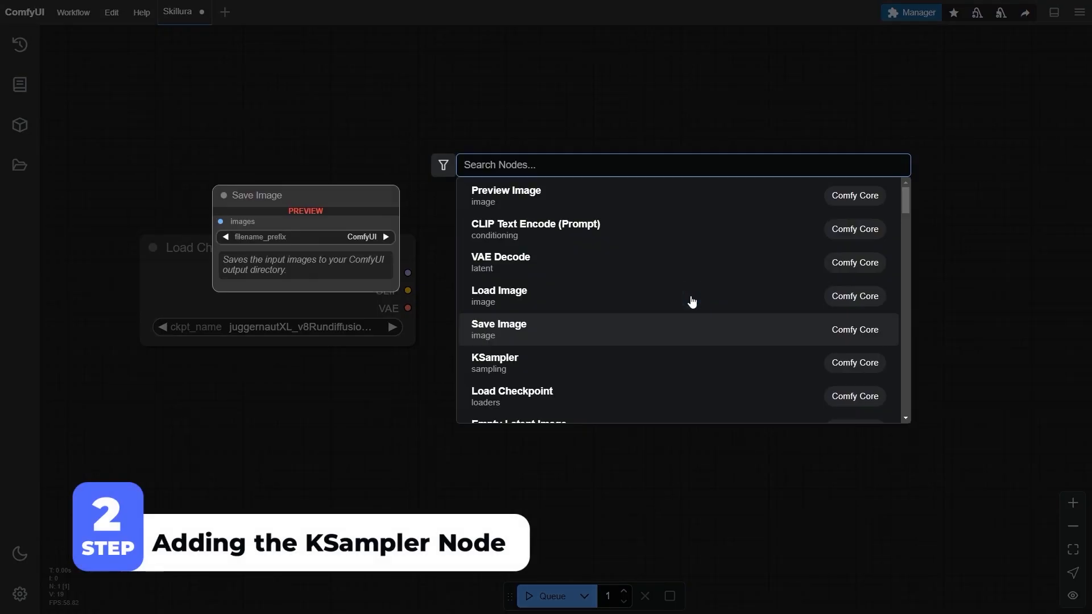
text(KSampler)
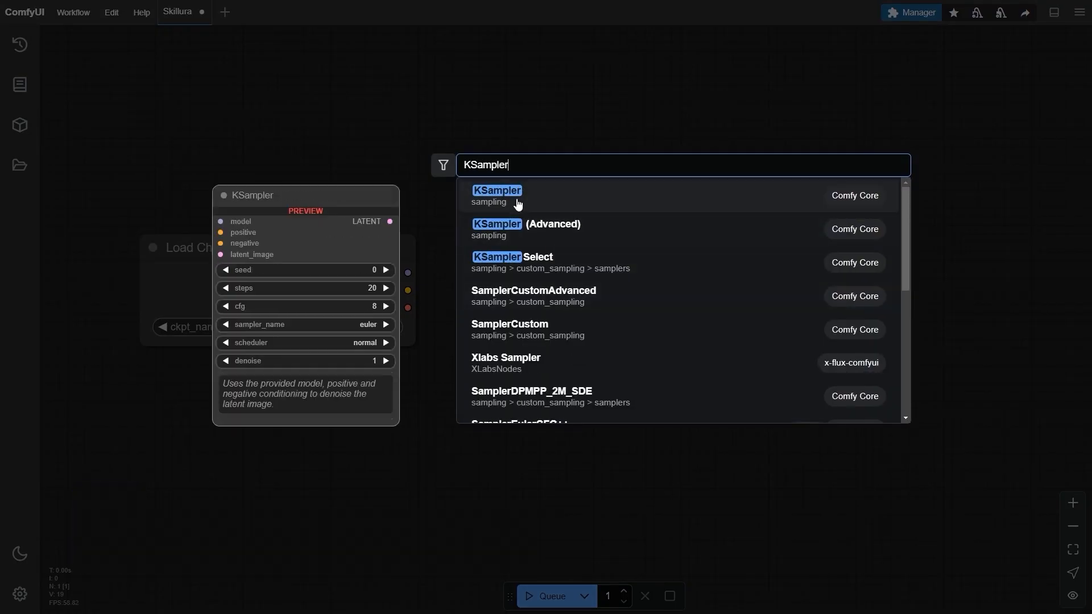
click(738, 203)
drag(775, 275, 726, 240)
drag(731, 170, 551, 139)
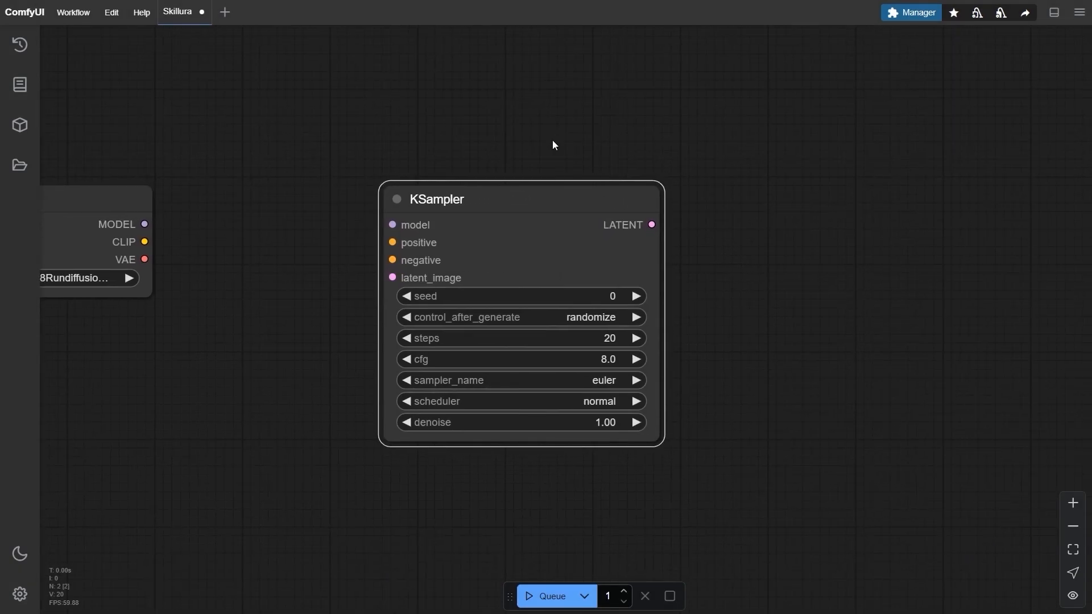
scroll(406, 224, up, 2)
drag(598, 193, 651, 195)
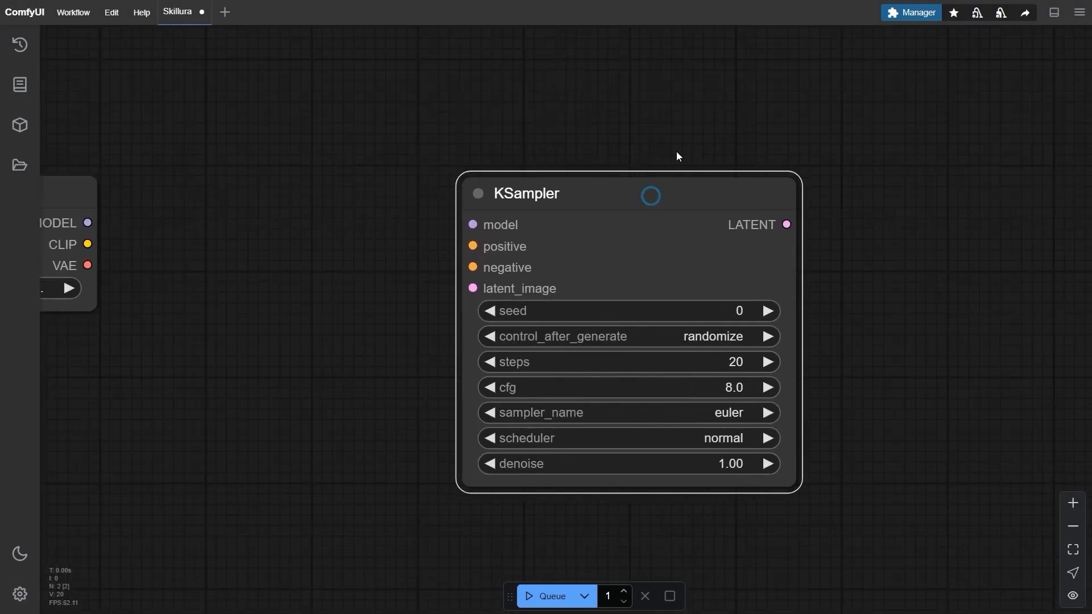
drag(674, 148, 584, 127)
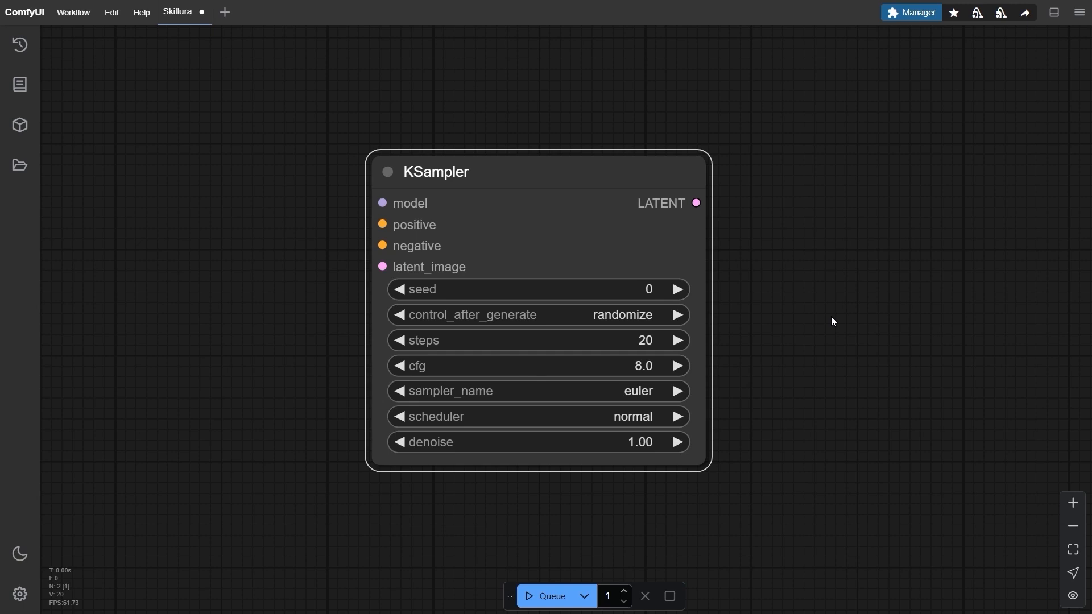
Connect the Load Checkpoint node's MODEL output to the KSampler's model input.
scroll(831, 317, down, 4)
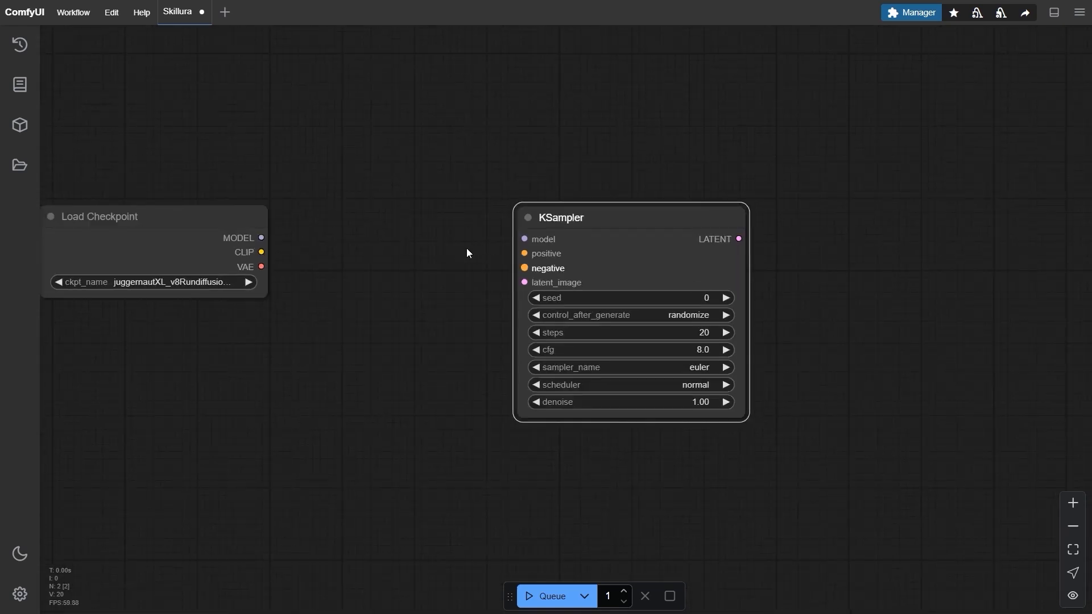
drag(478, 253, 520, 246)
scroll(428, 219, up, 2)
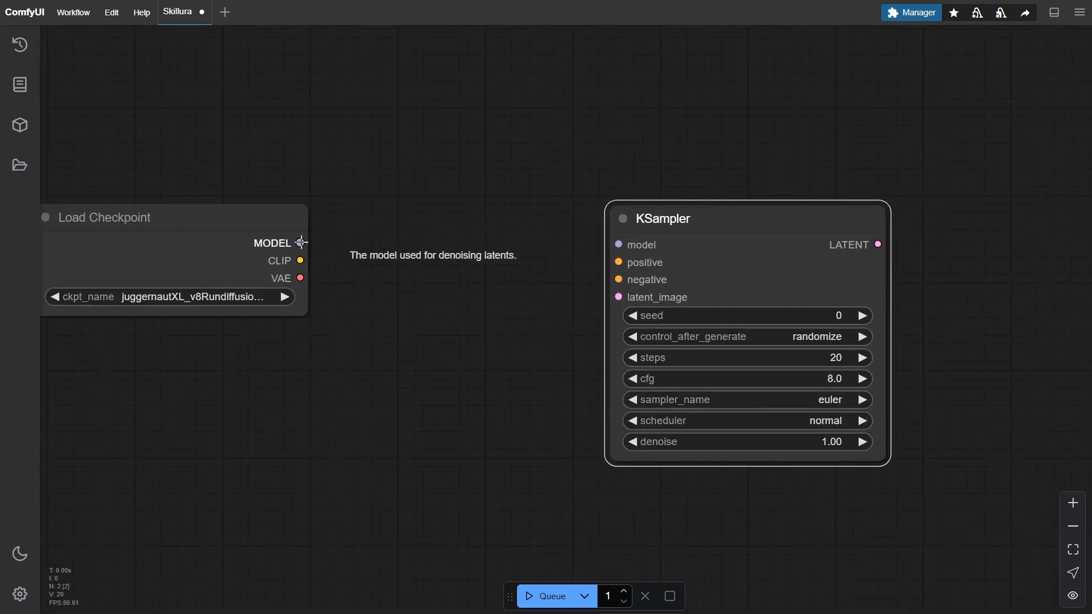
drag(300, 243, 619, 245)
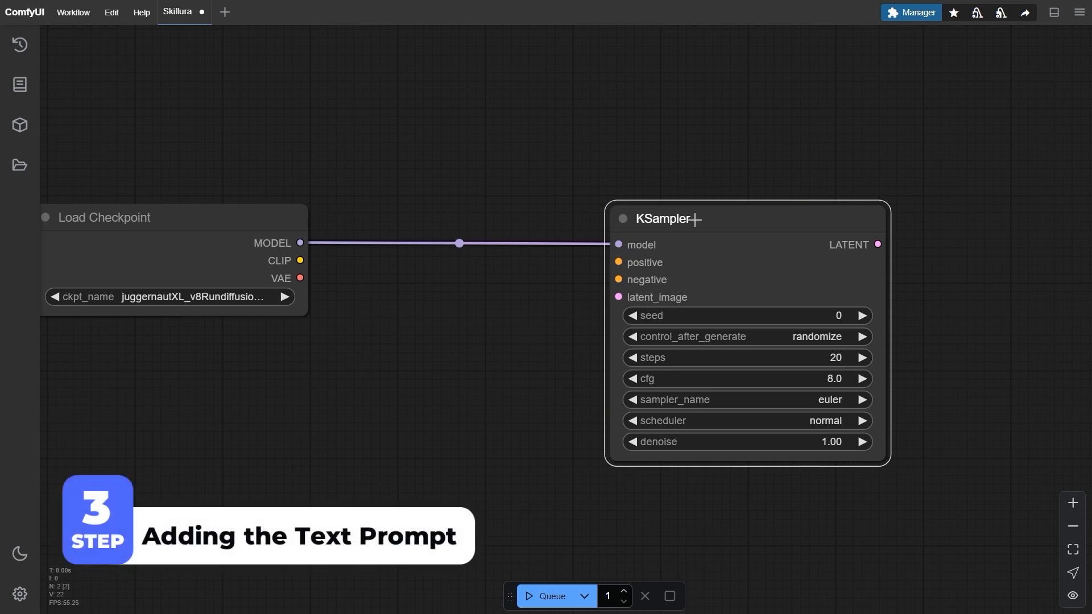
Move the KSampler further right and add a CLIP Text Encode (Prompt) node above the model link.
drag(681, 231, 803, 230)
double_click(509, 333)
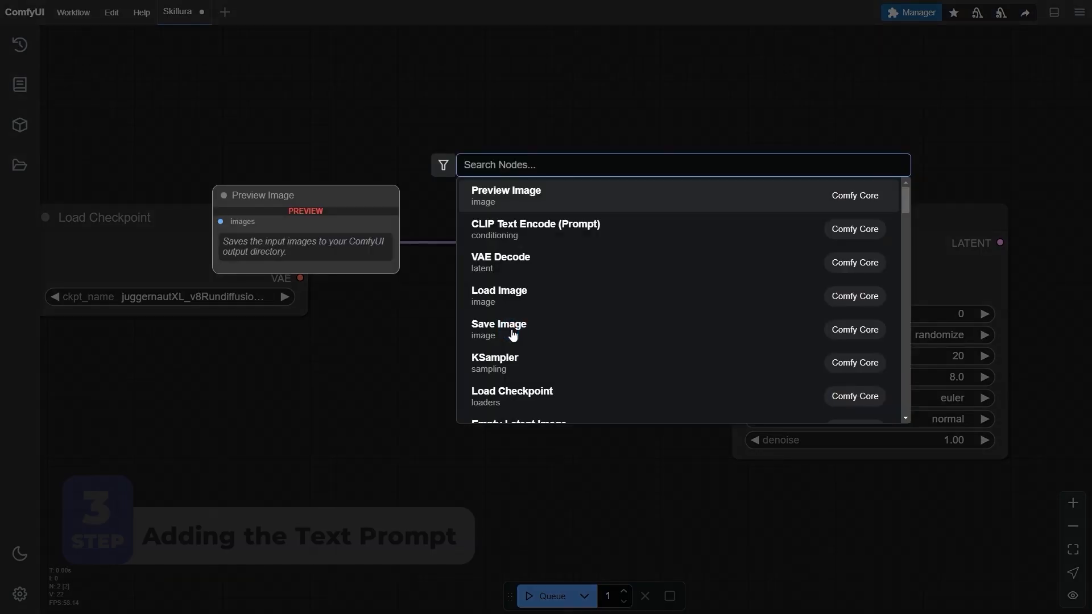
text(Clip Text e)
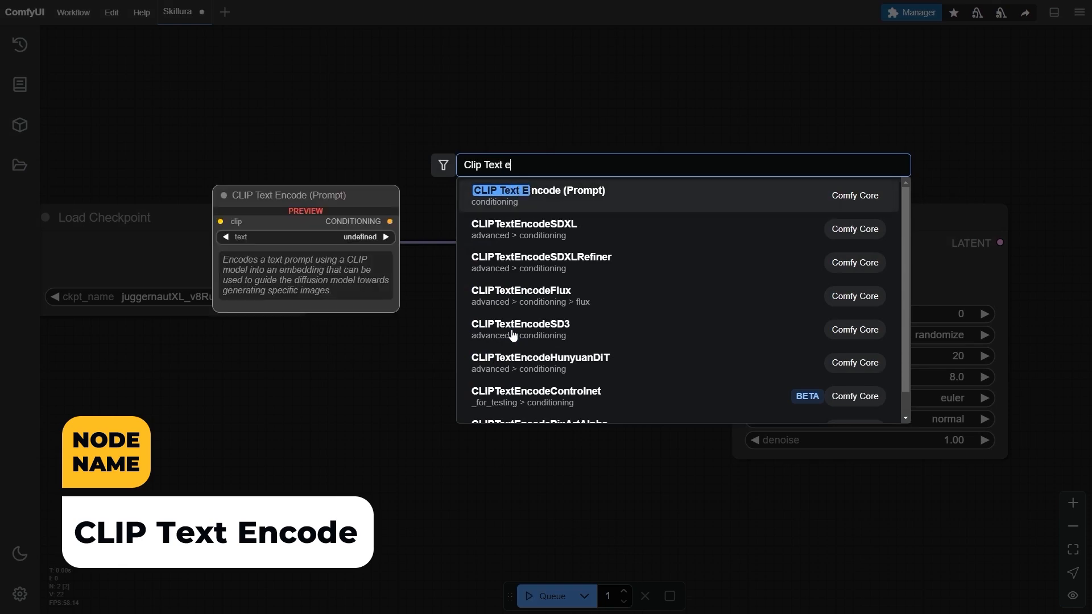
click(768, 196)
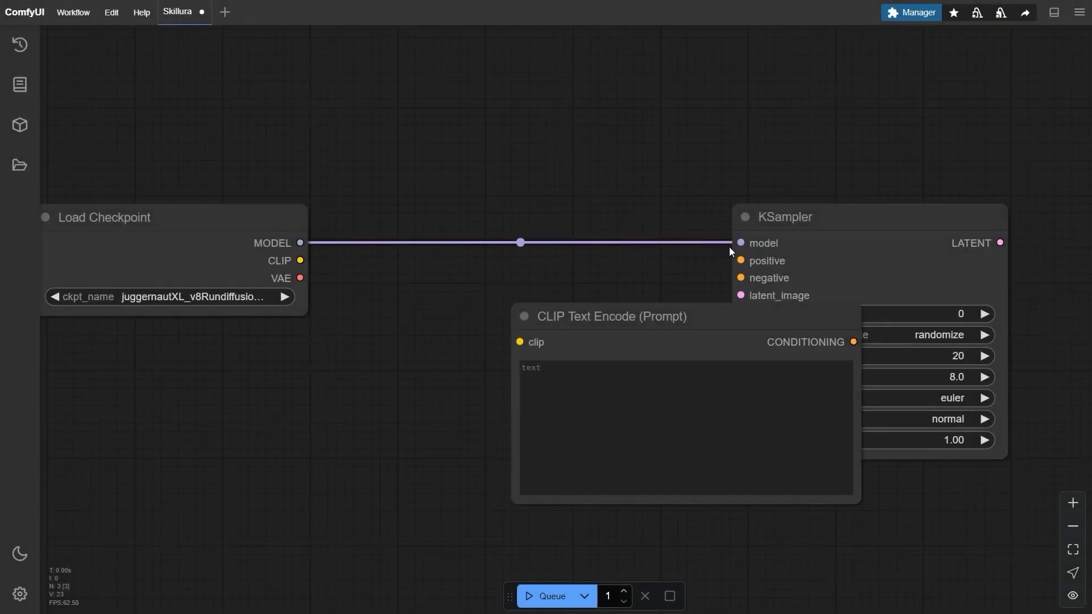
drag(723, 315, 557, 24)
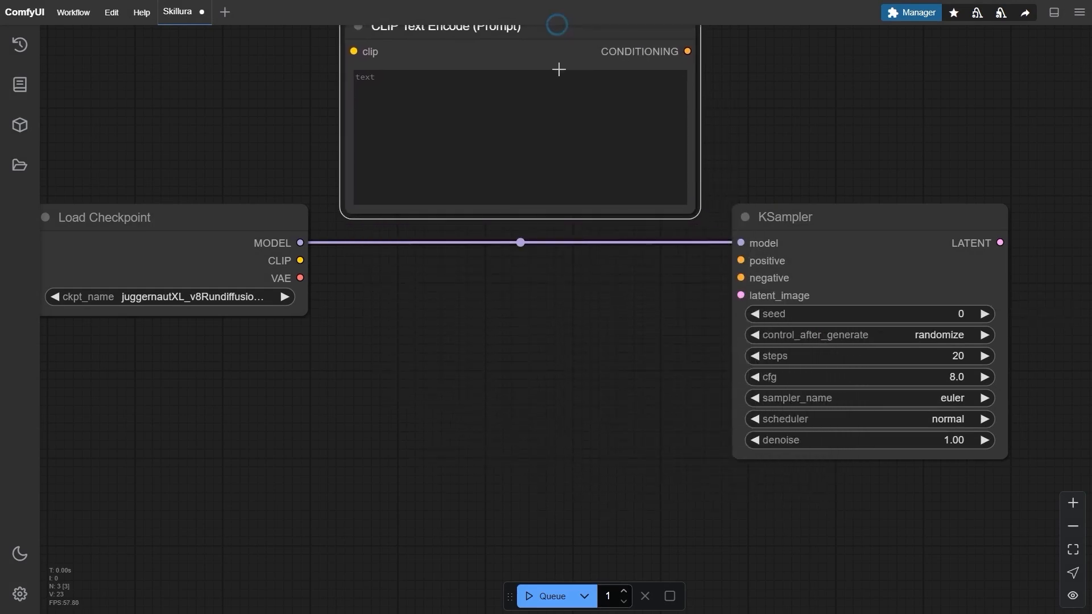
scroll(558, 69, down, 1)
drag(558, 71, 563, 149)
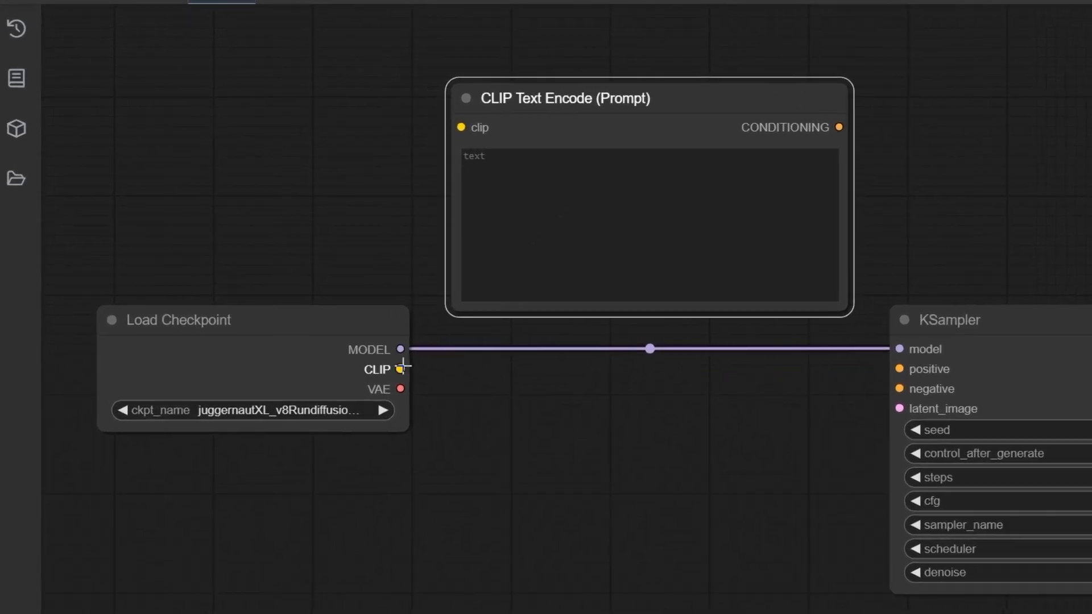
Connect the checkpoint's CLIP output to the text encode node's clip input, and its CONDITIONING output to the KSampler's positive input.
drag(401, 369, 461, 128)
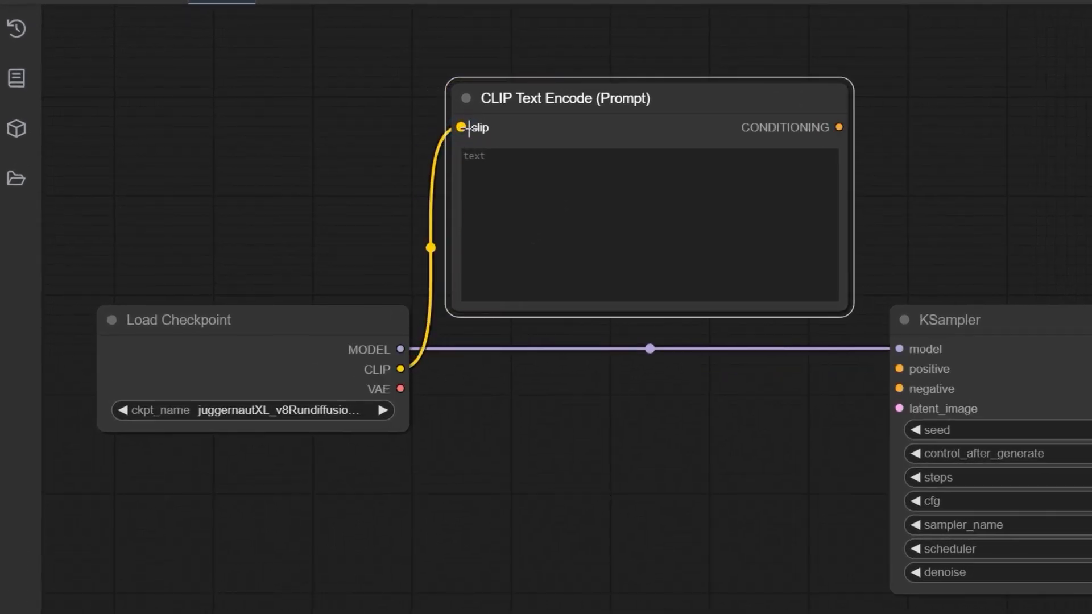
mouse_move(620, 106)
mouse_down()
mouse_move(646, 102)
mouse_move(633, 94)
mouse_up()
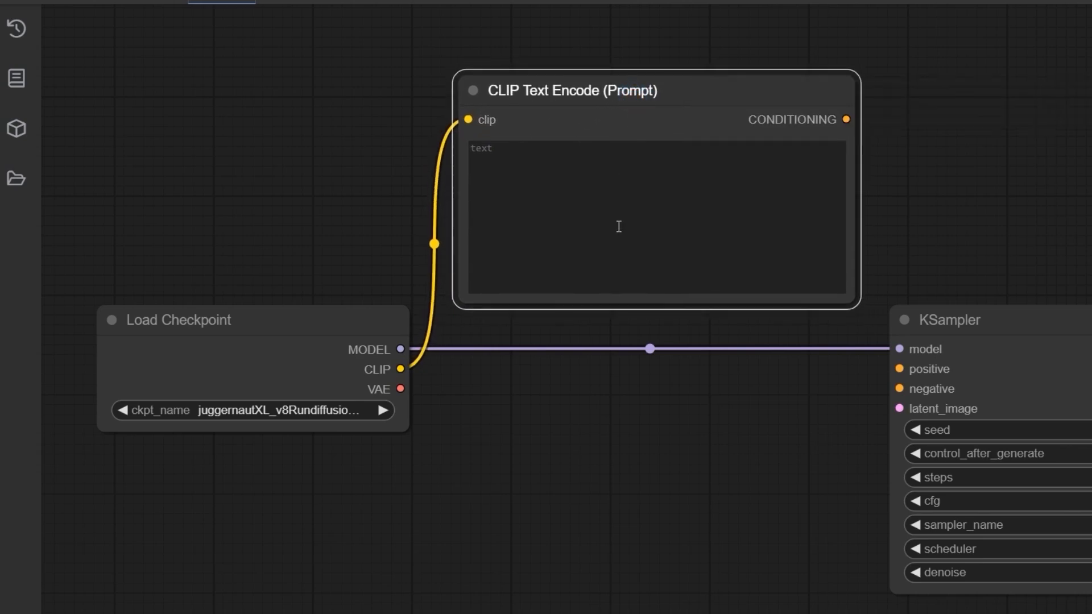
drag(846, 119, 914, 226)
drag(711, 227, 698, 370)
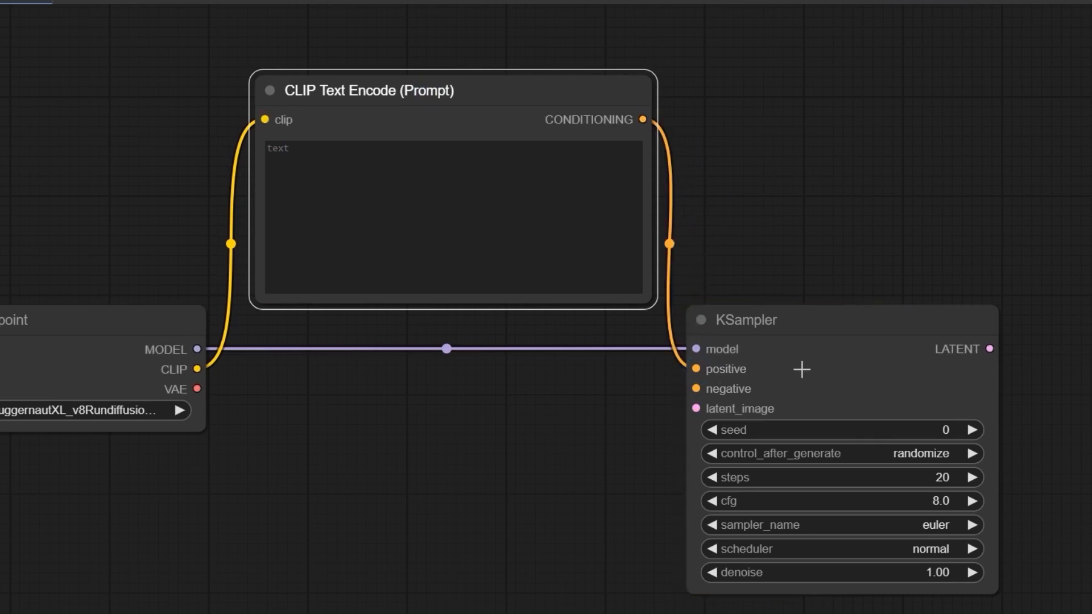
drag(811, 314, 834, 311)
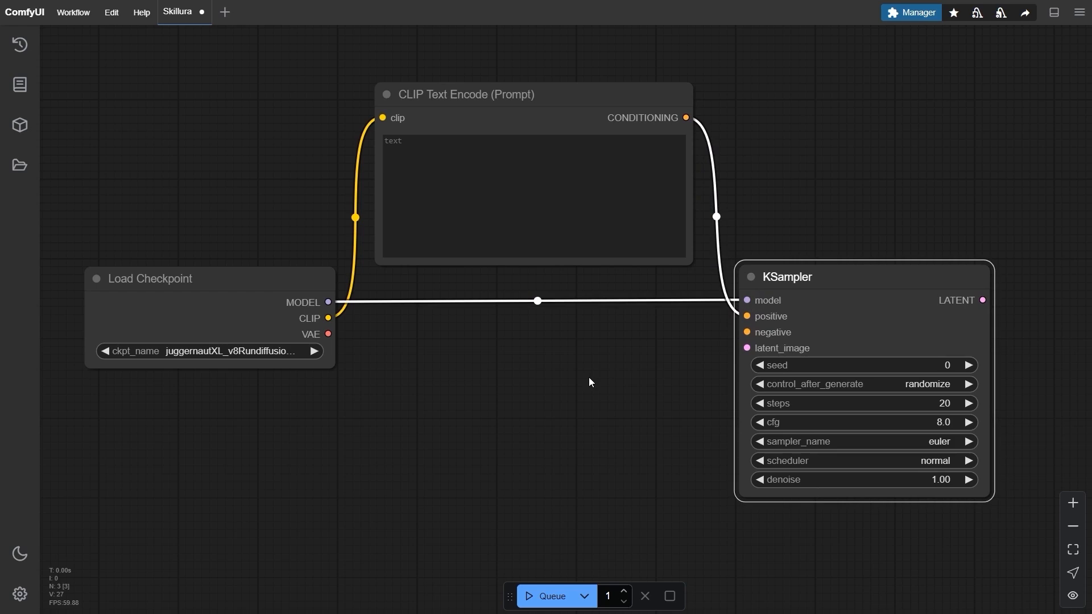
Duplicate the CLIP Text Encode (Prompt) node and place the copy directly below the original, under the model link.
click(555, 107)
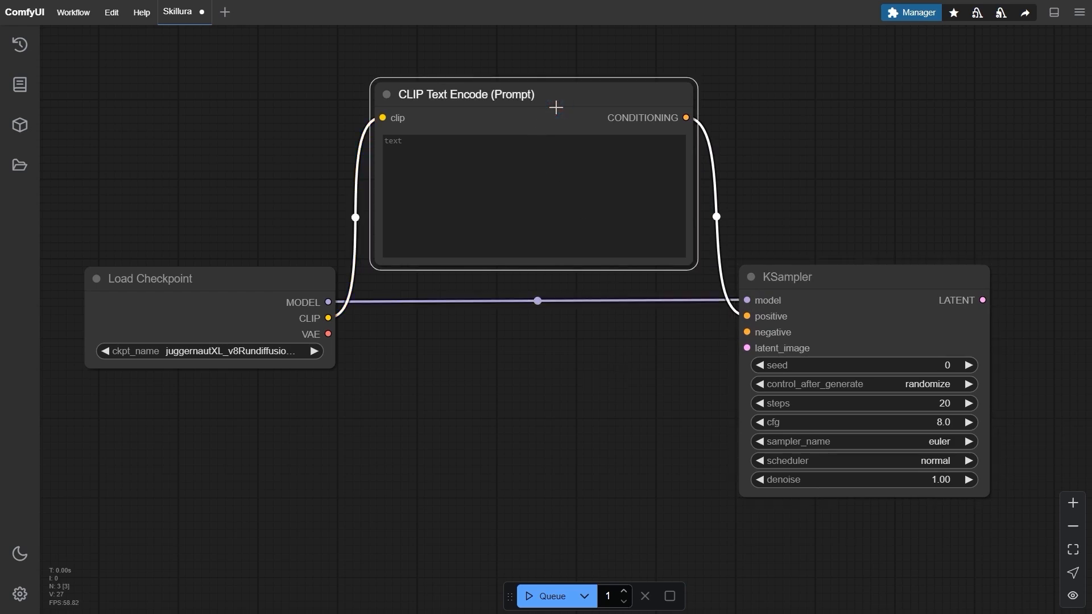
key(ctrl+c)
key(ctrl+v)
drag(726, 89, 548, 347)
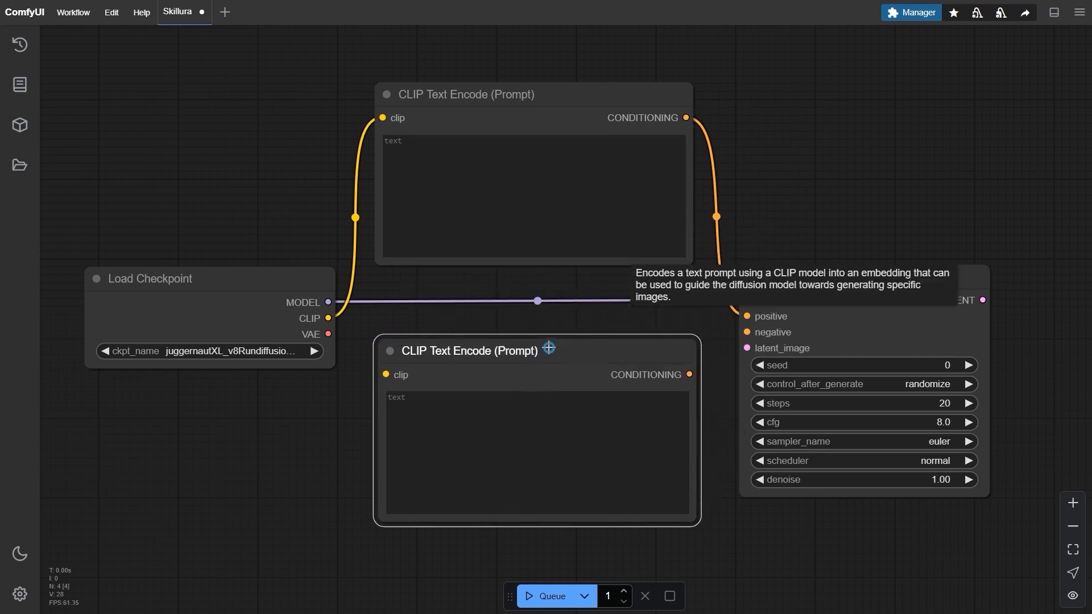
Rename the lower CLIP Text Encode node to "Negative Prompt".
right_click(548, 347)
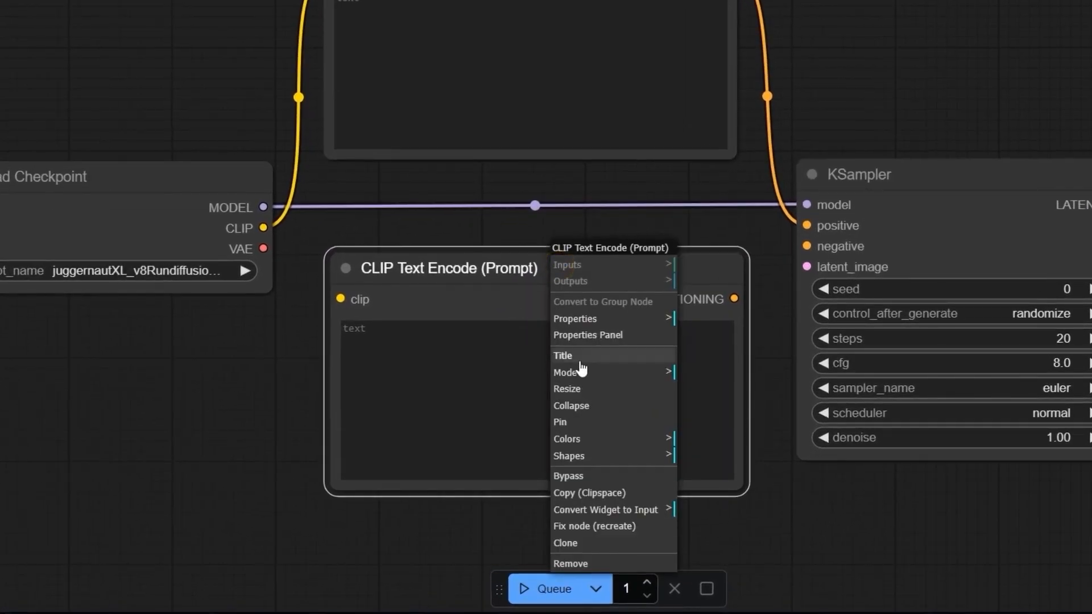
click(574, 357)
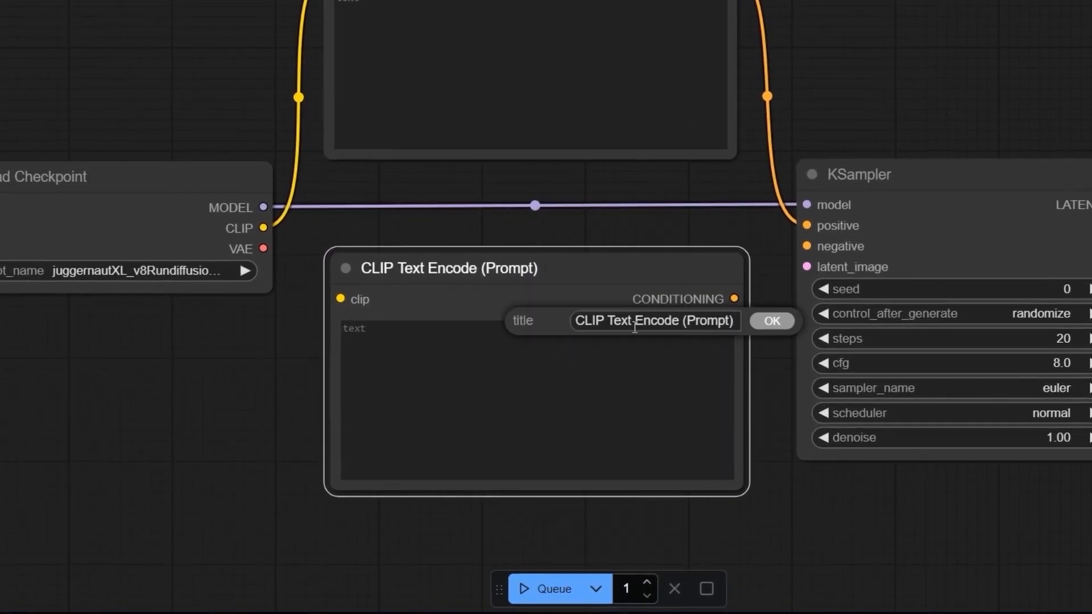
key(ctrl+a)
text(Negative P)
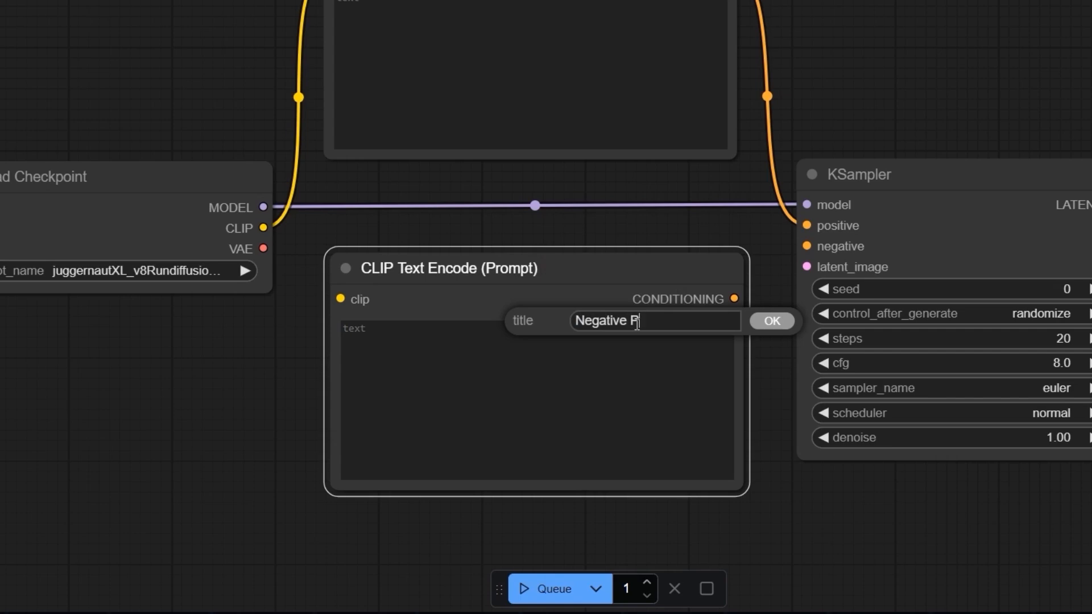
text(rompt)
click(769, 327)
Set the Negative Prompt node's color to red.
right_click(494, 268)
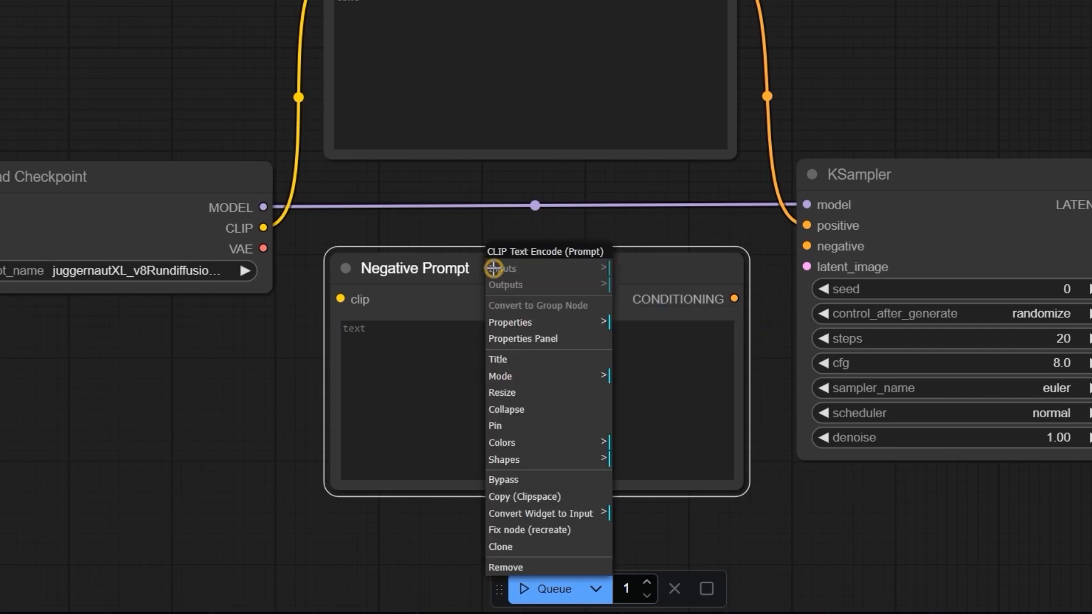
click(517, 443)
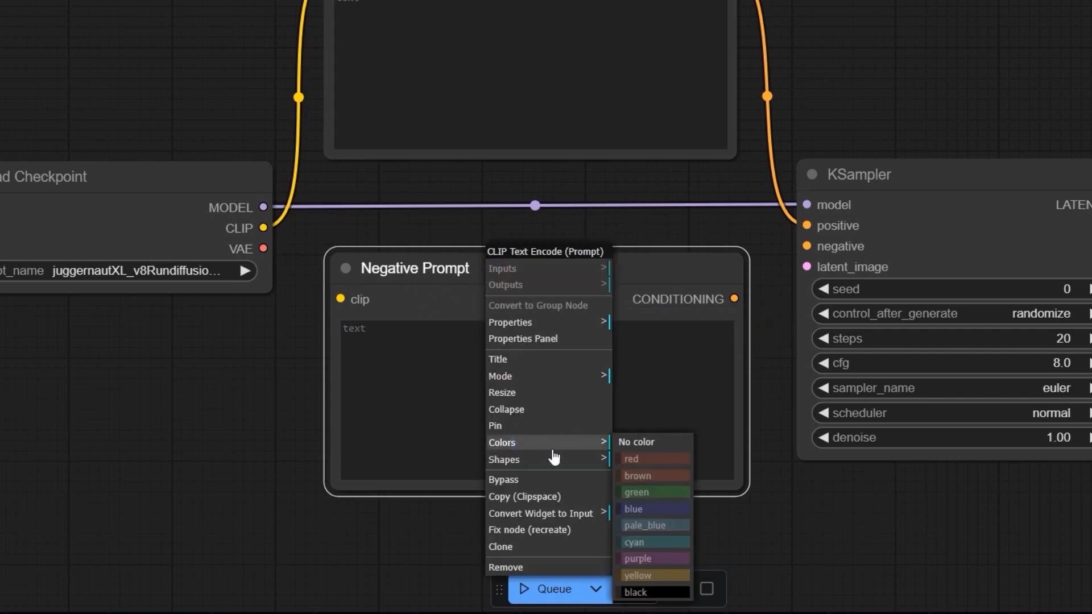
click(640, 464)
Rename the upper CLIP Text Encode node to "Positive Prompt".
scroll(471, 49, up, 3)
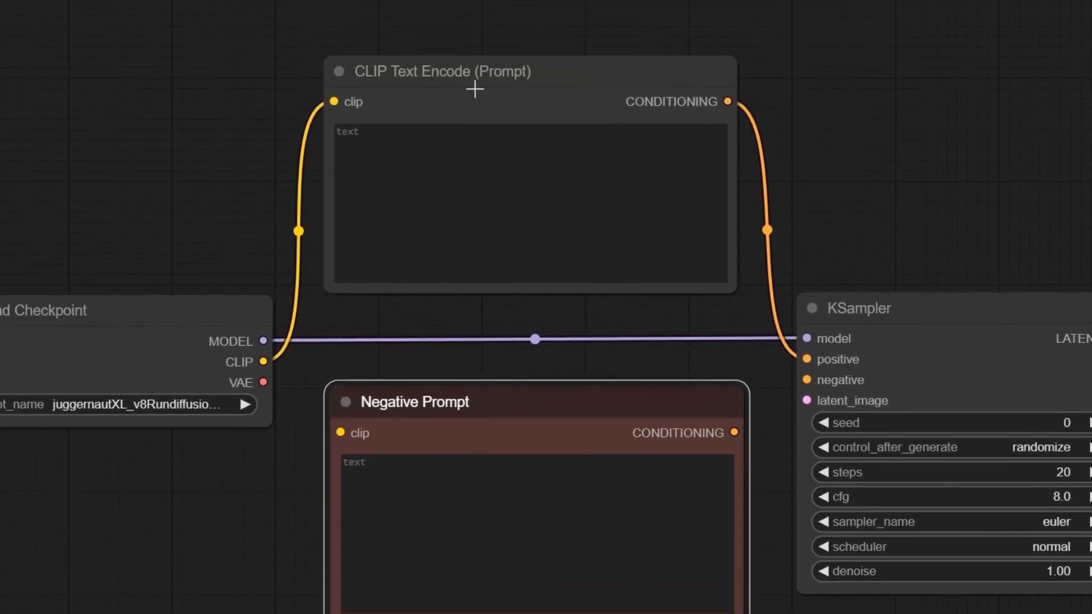
right_click(451, 104)
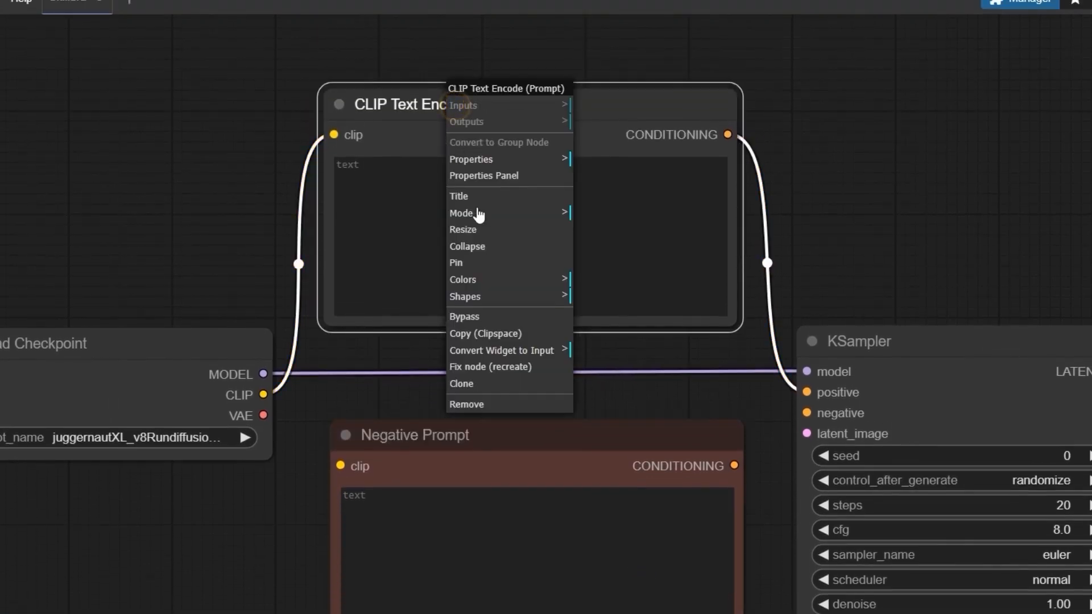
click(497, 200)
text(Positive P)
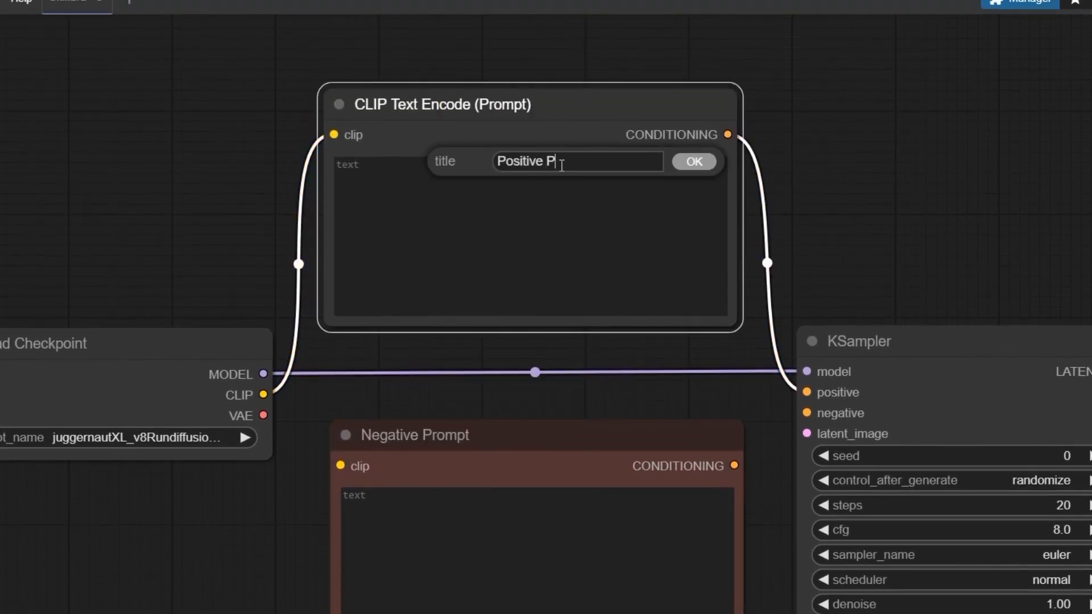
text(rompt)
key(Return)
Set the Positive Prompt node's color to green.
right_click(515, 105)
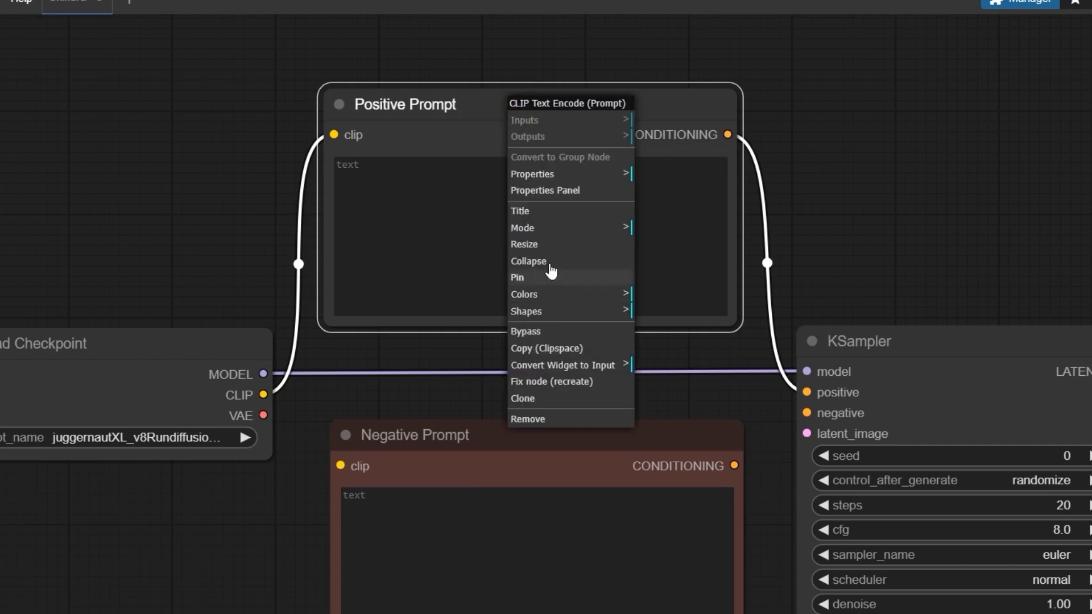
click(555, 295)
click(683, 343)
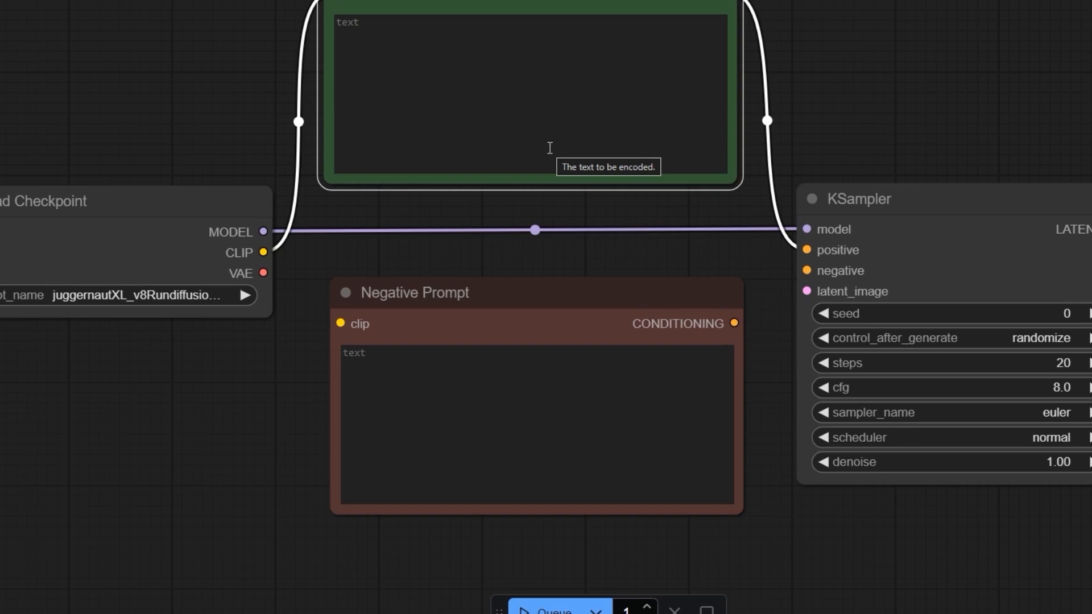
Connect the checkpoint's CLIP output to the Negative Prompt's clip input, and its CONDITIONING output to the KSampler's negative input.
drag(262, 252, 340, 323)
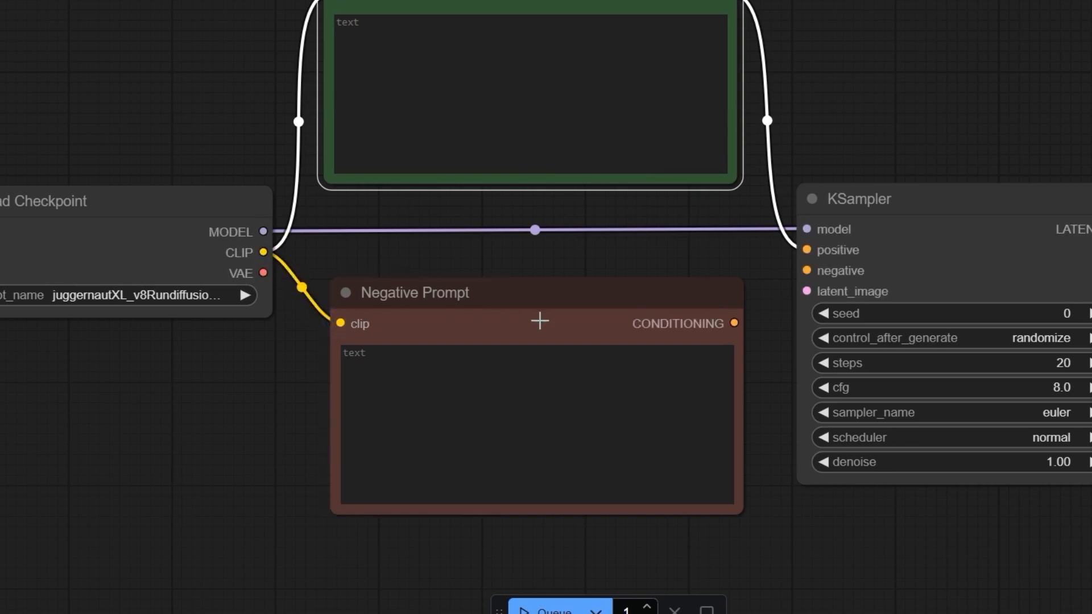
drag(734, 323, 808, 266)
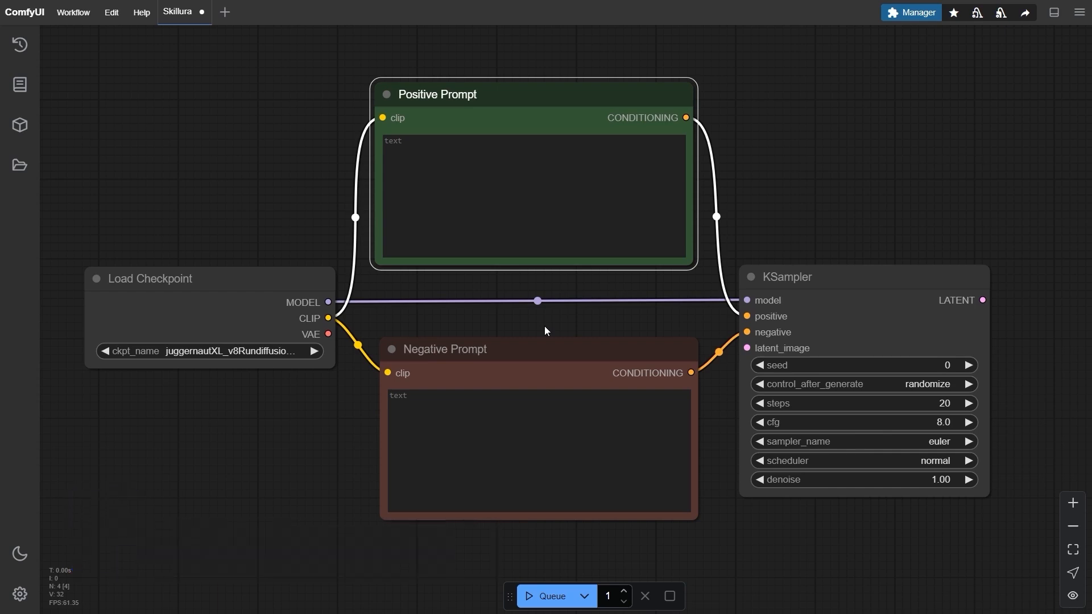
Add an Empty Latent Image node in the free space below the existing nodes.
scroll(636, 322, down, 2)
drag(646, 315, 471, 244)
double_click(461, 453)
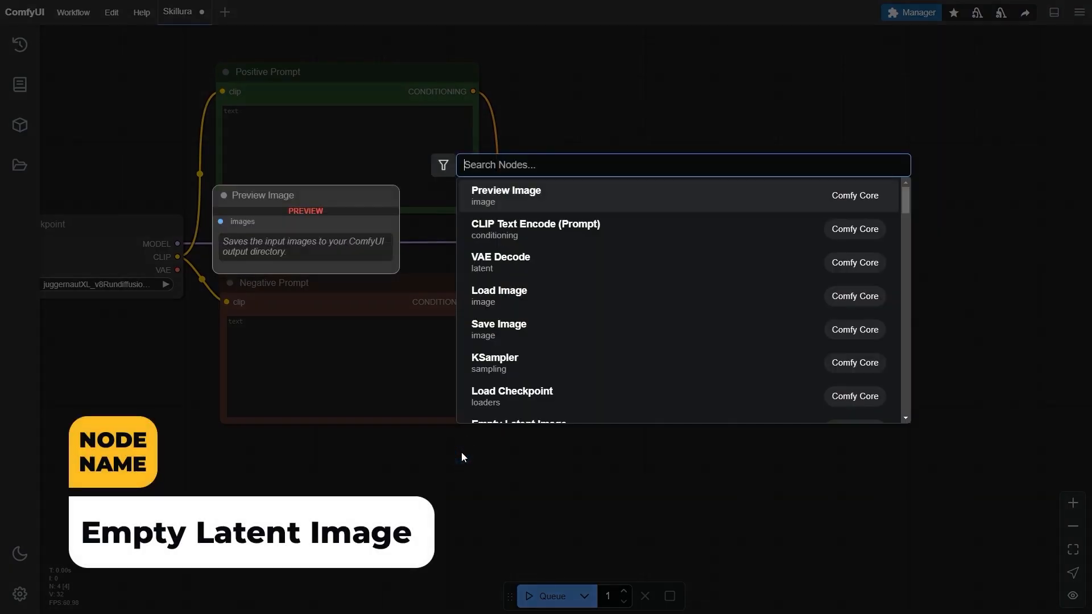
text(Empty la)
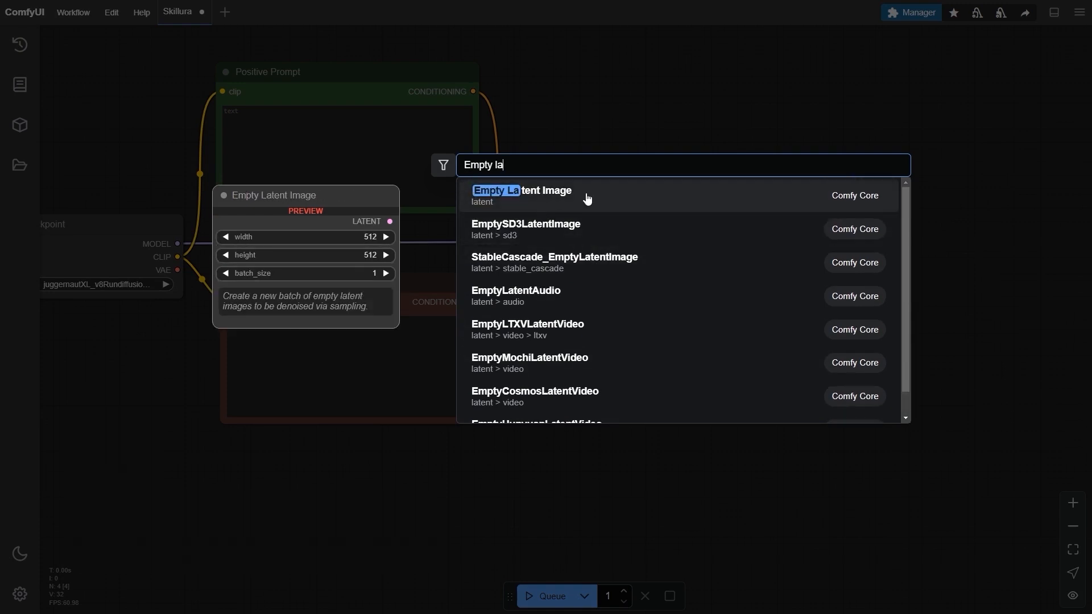
click(587, 199)
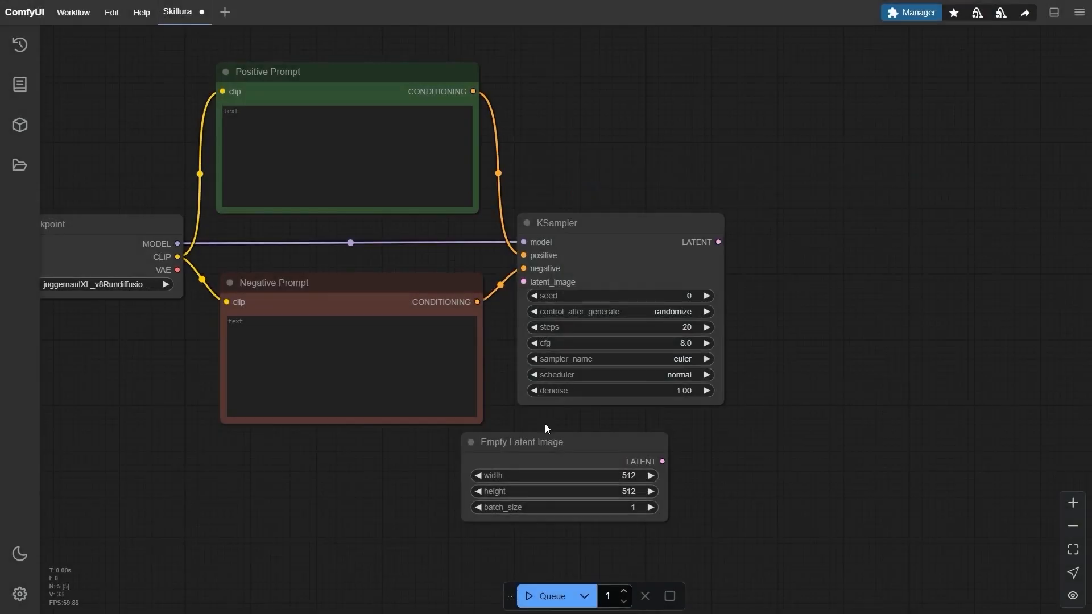
Place the Empty Latent Image node below the Negative Prompt and connect its LATENT output to the KSampler's latent_image input.
drag(565, 442, 354, 473)
drag(429, 435, 413, 367)
scroll(466, 339, down, 1)
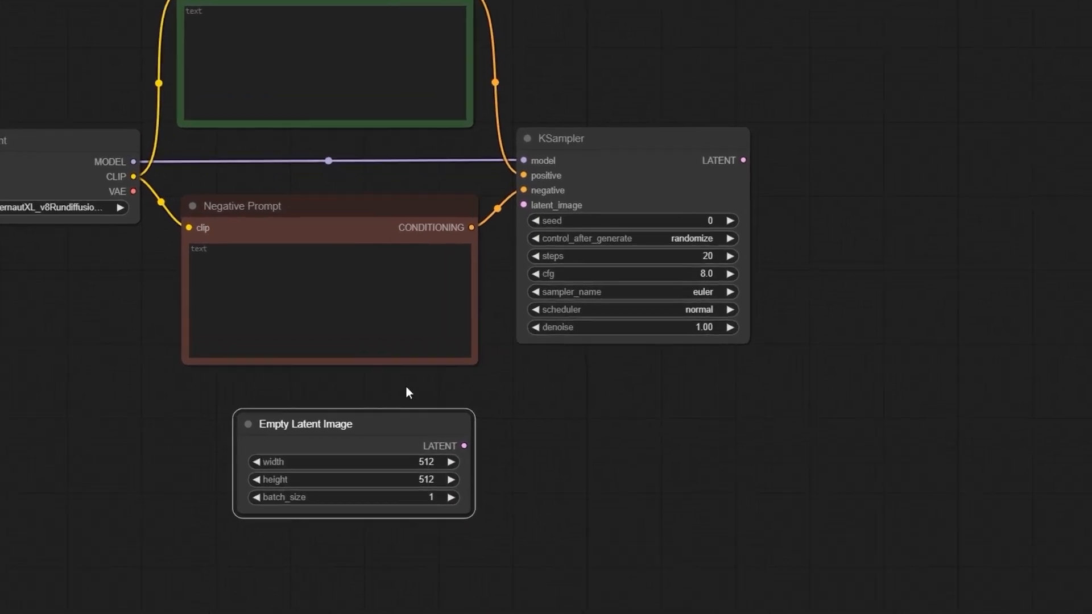
drag(455, 460, 519, 196)
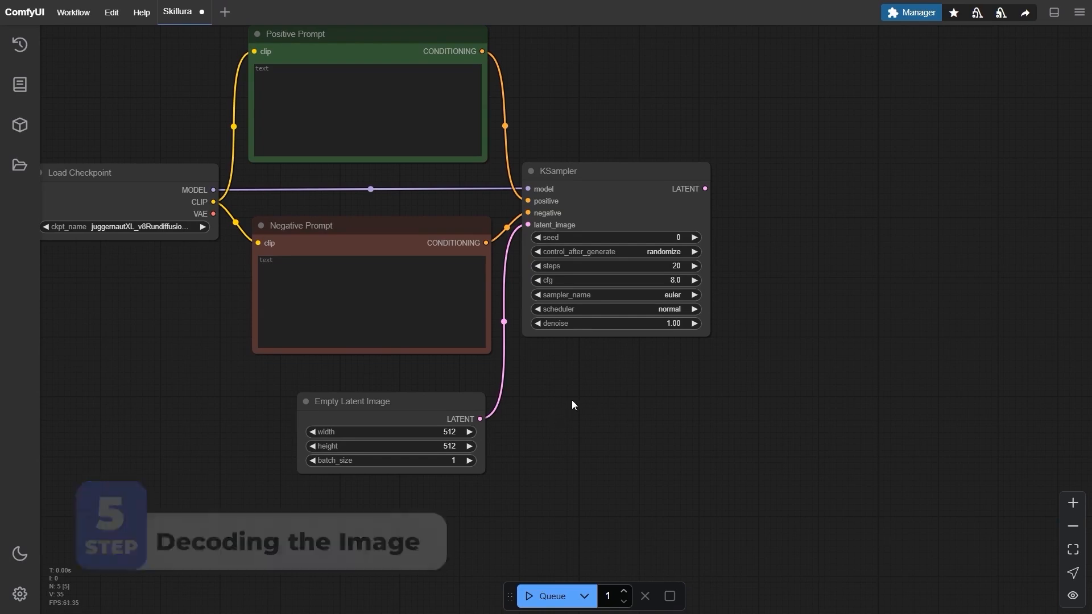
Add a VAE Decode node and place it just to the right of the KSampler.
drag(598, 382, 688, 426)
drag(795, 446, 600, 410)
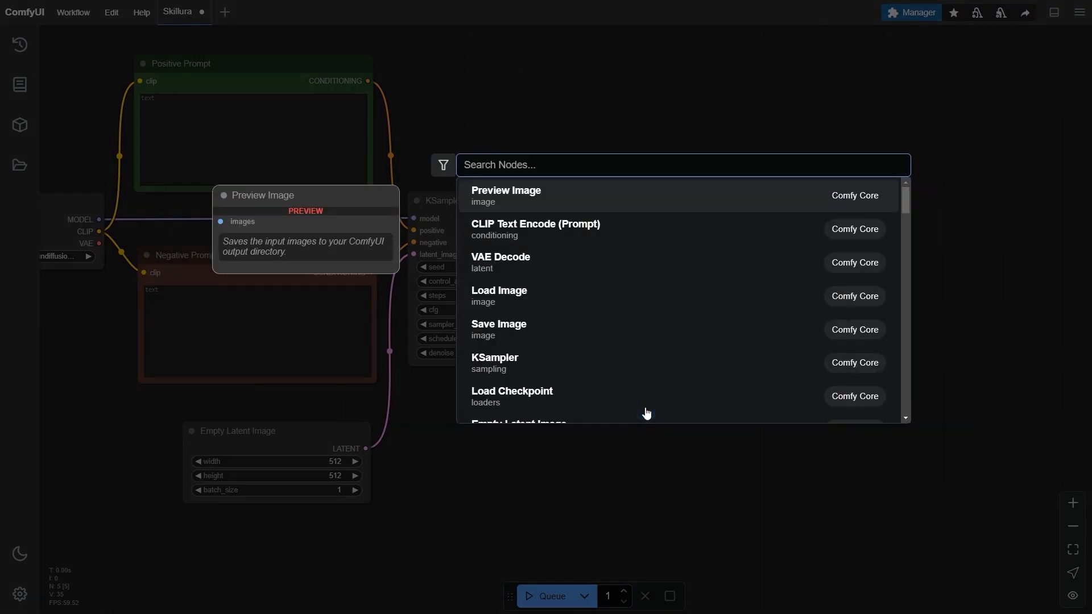
text(VAE decode)
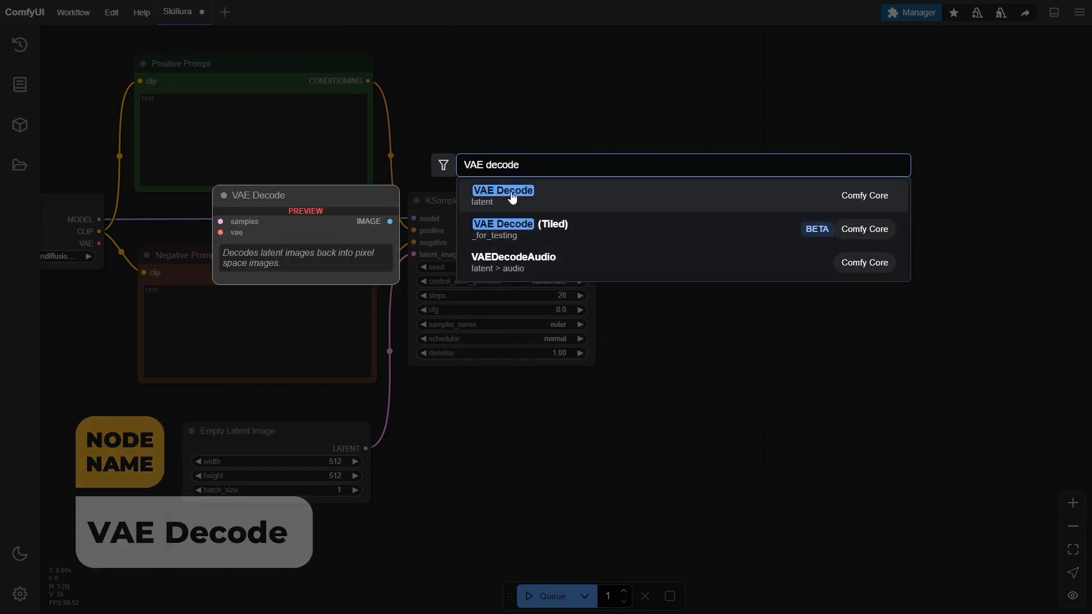
click(638, 196)
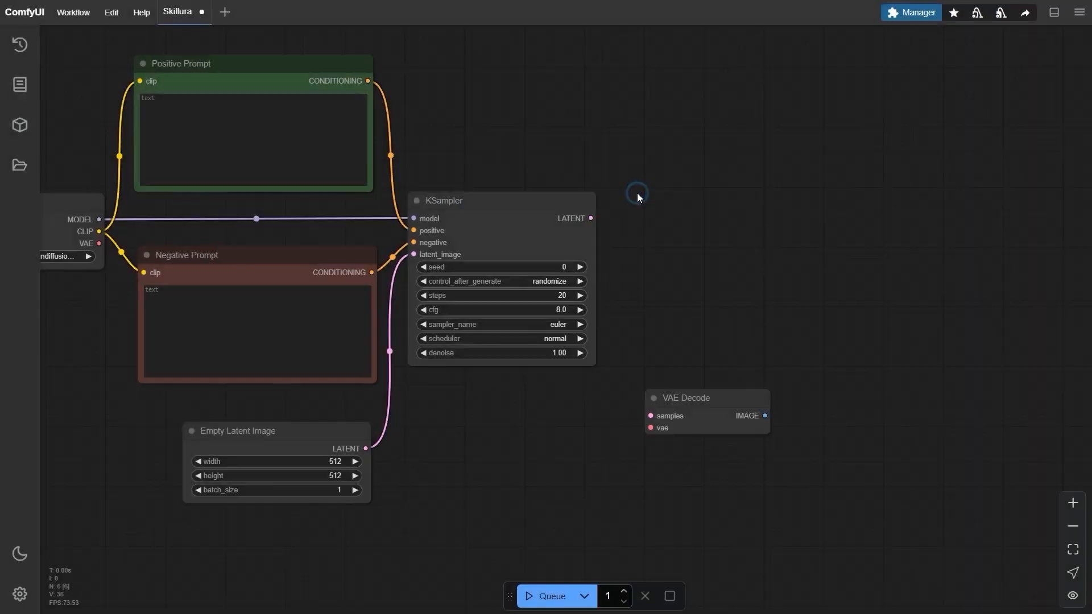
drag(722, 394, 695, 283)
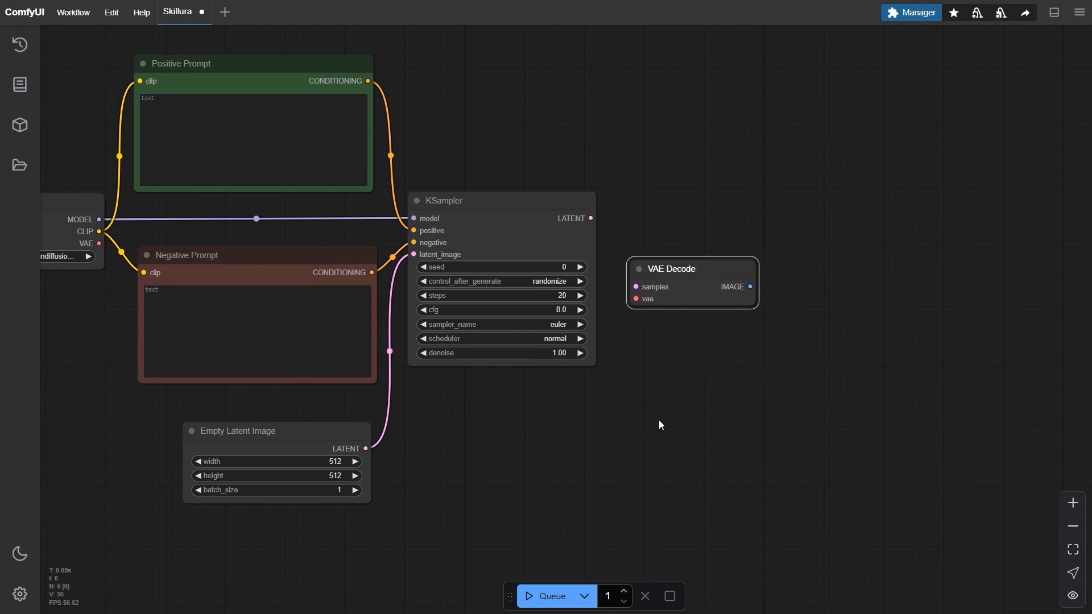
Connect the KSampler's LATENT output to the VAE Decode node's samples input.
scroll(658, 420, up, 2)
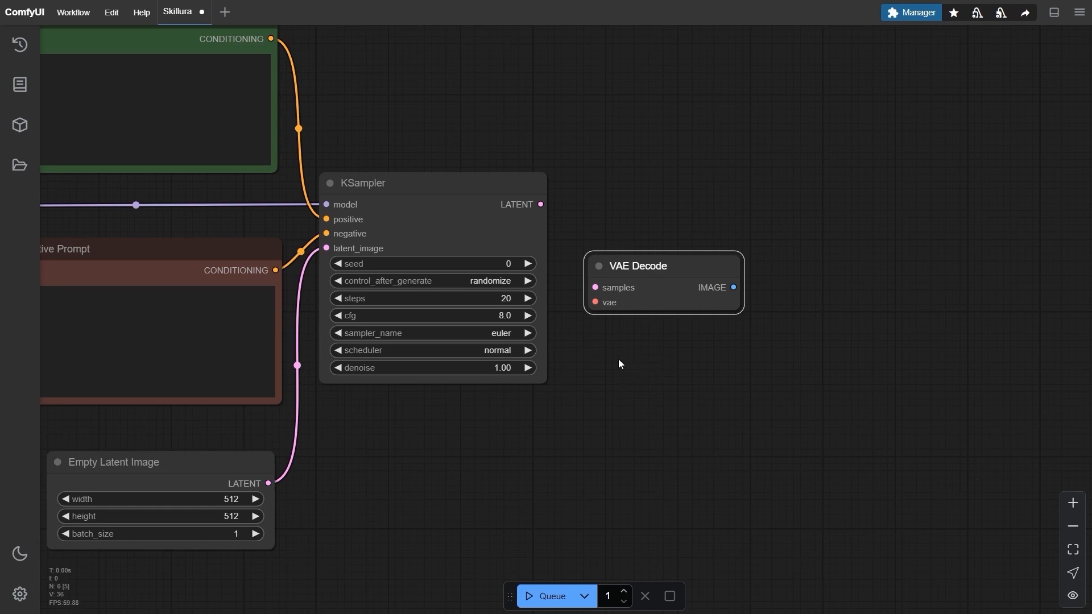
scroll(637, 364, down, 2)
drag(695, 354, 809, 351)
scroll(748, 344, down, 1)
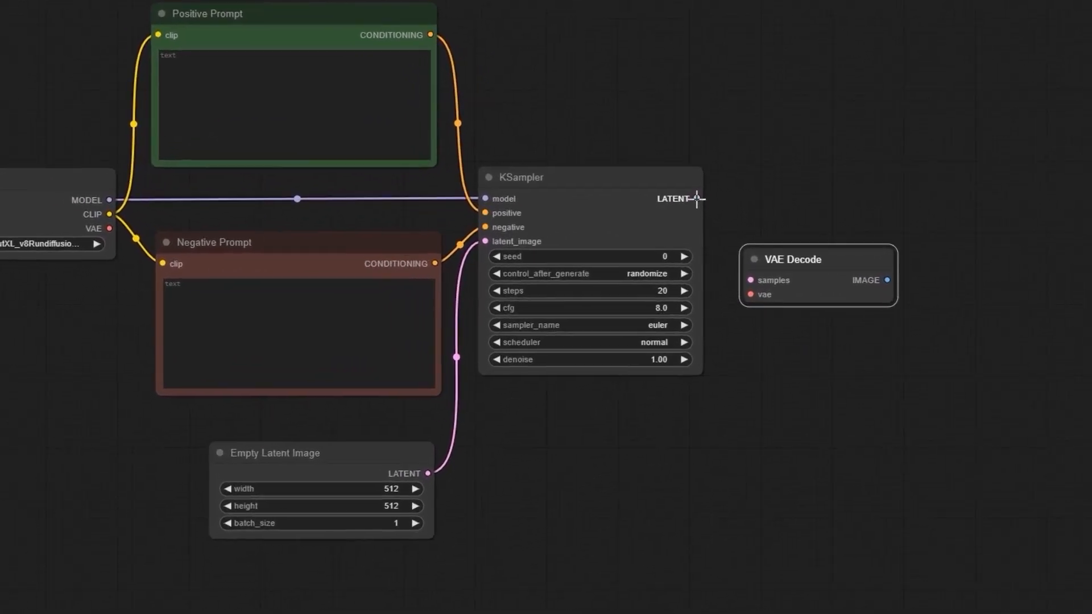
click(697, 198)
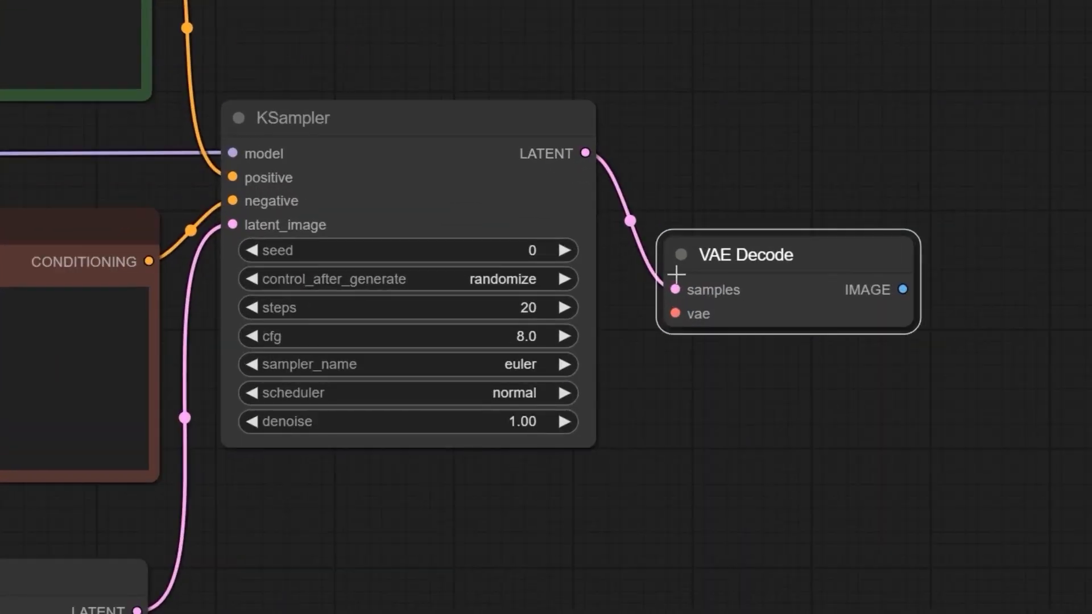
scroll(694, 375, up, 1)
scroll(702, 381, down, 6)
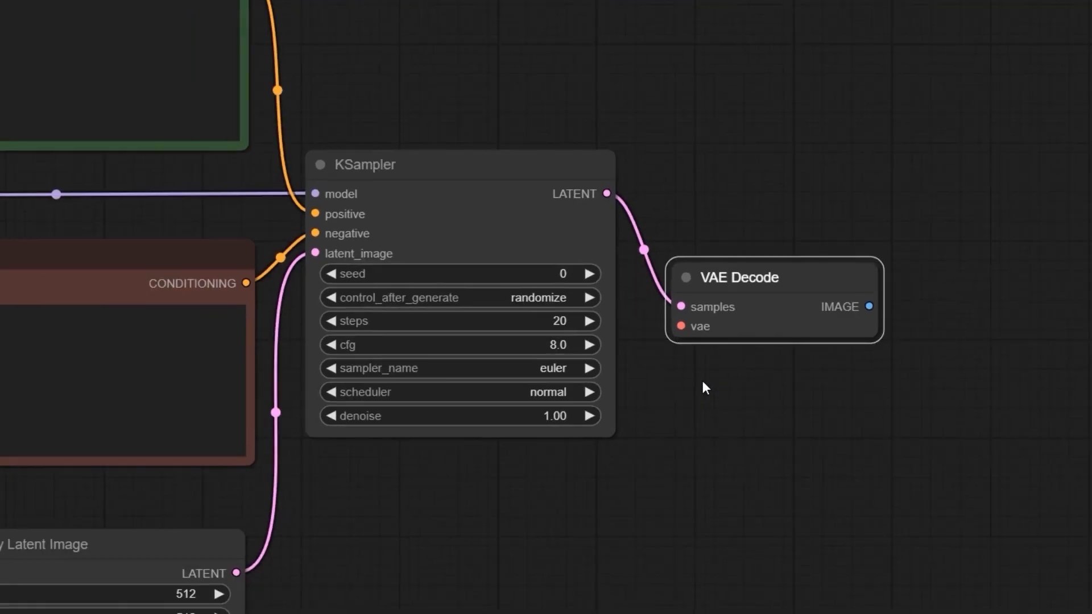
Connect the Load Checkpoint node's VAE output to the VAE Decode node's vae input.
scroll(592, 448, down, 1)
drag(558, 448, 616, 422)
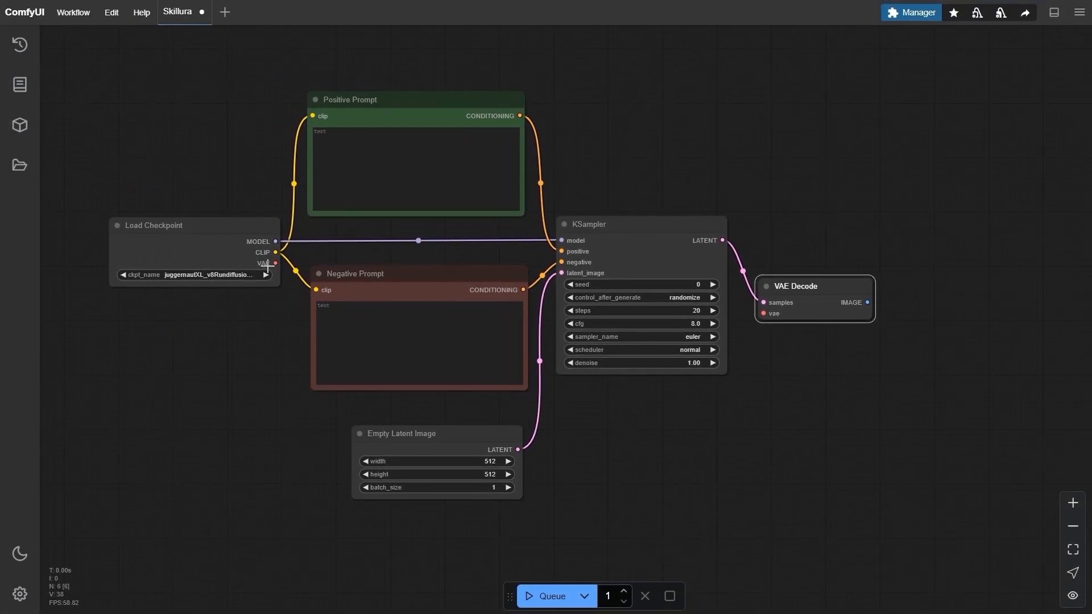
scroll(398, 281, up, 5)
scroll(168, 248, down, 1)
drag(168, 248, 235, 251)
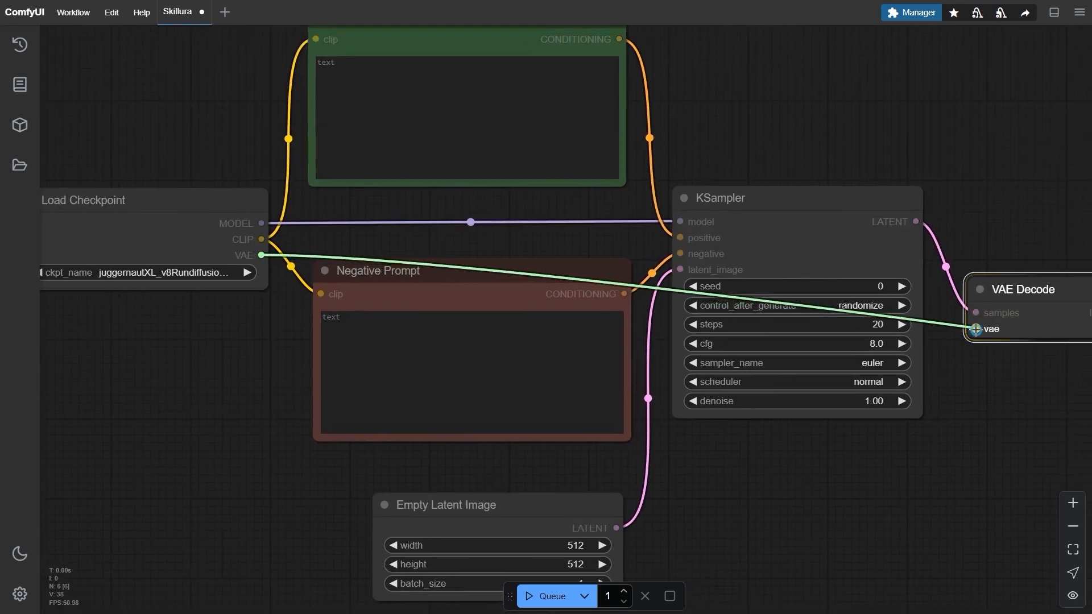
drag(976, 329, 811, 335)
scroll(954, 370, down, 3)
scroll(812, 336, up, 1)
click(830, 369)
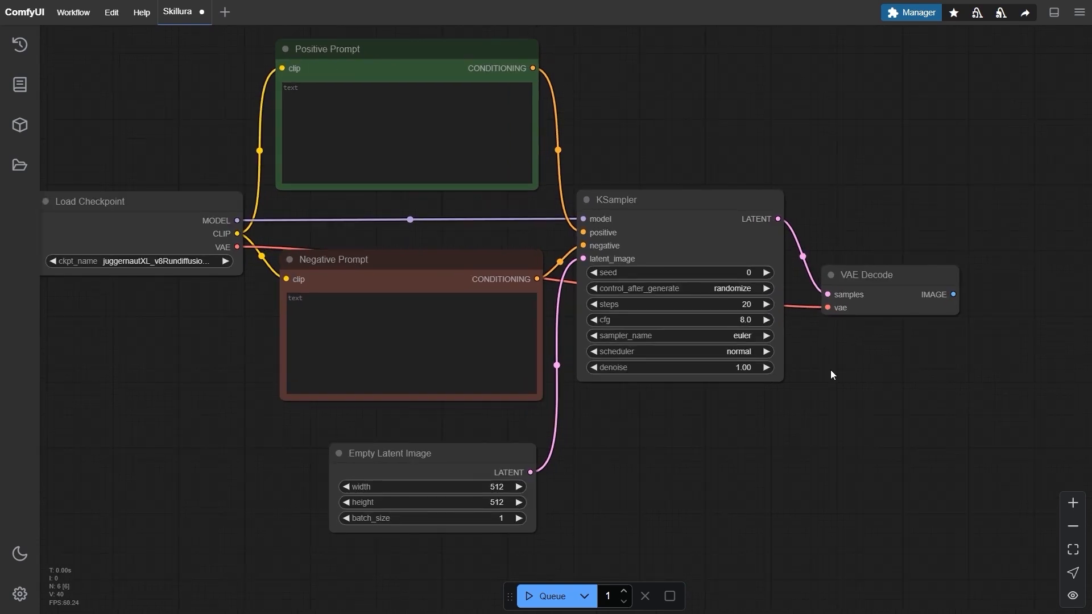
Add a Save Image node to the right of VAE Decode and connect VAE Decode's IMAGE output to its images input.
drag(831, 376, 568, 361)
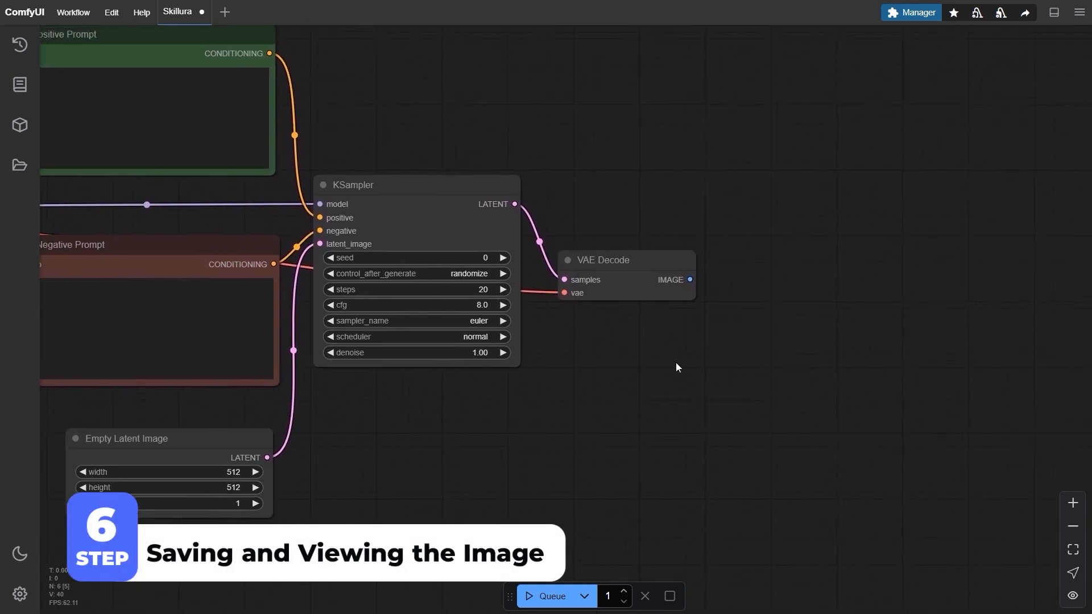
double_click(674, 359)
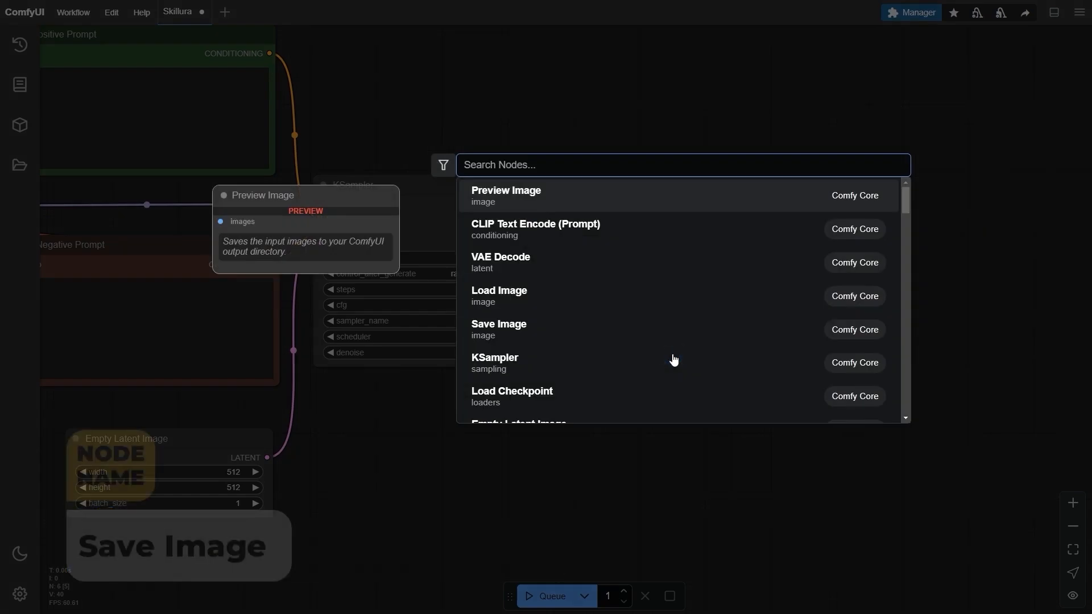
text(save image)
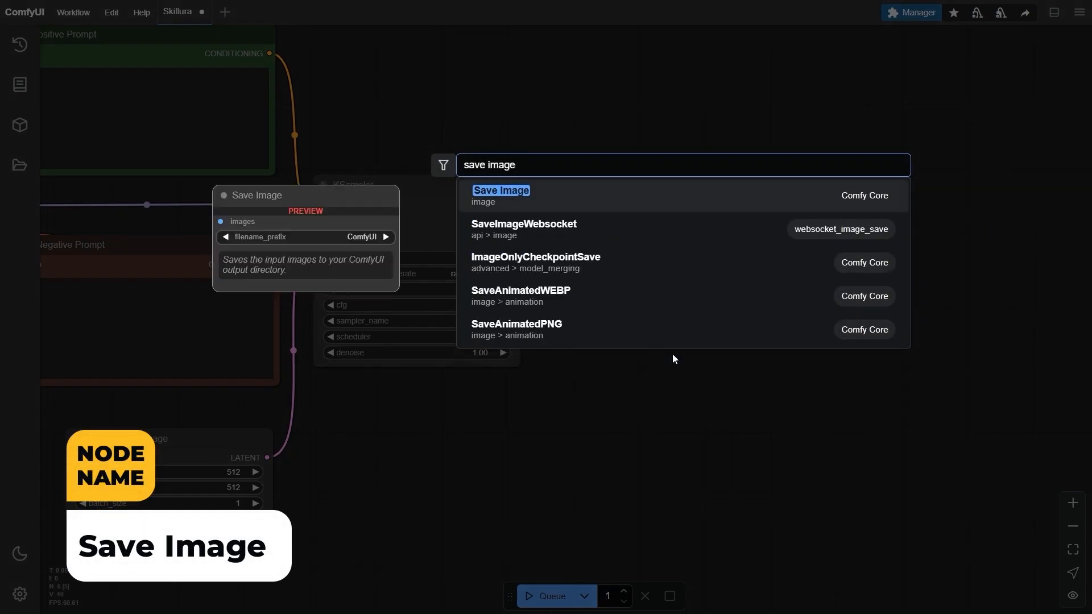
click(545, 198)
drag(771, 346, 848, 262)
drag(857, 406, 773, 398)
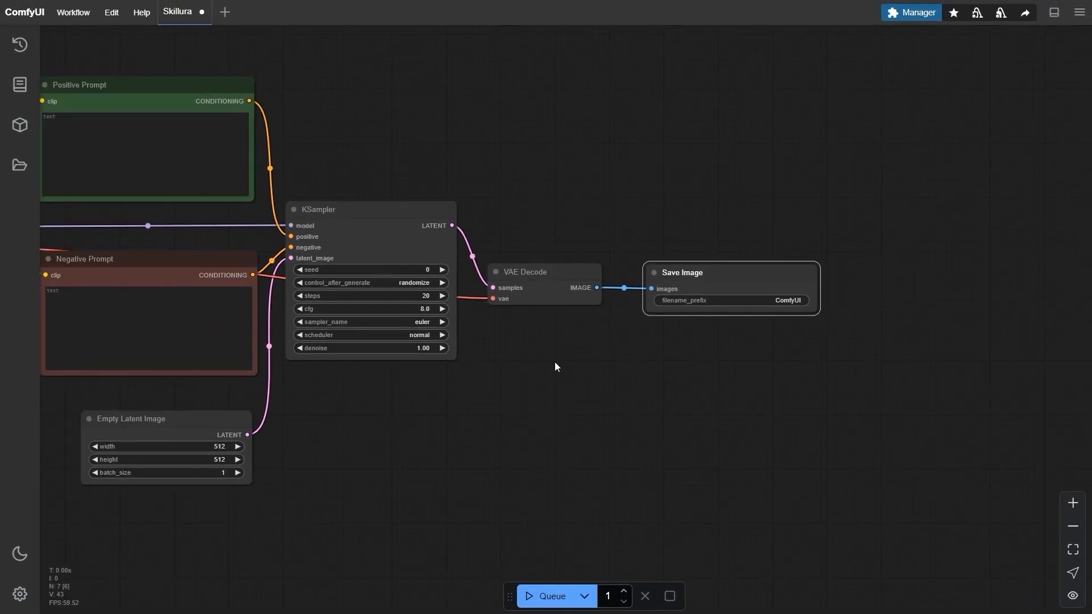
Enter "a cat" as the text of the Positive Prompt node.
drag(523, 358, 687, 356)
scroll(702, 352, down, 1)
scroll(666, 362, up, 1)
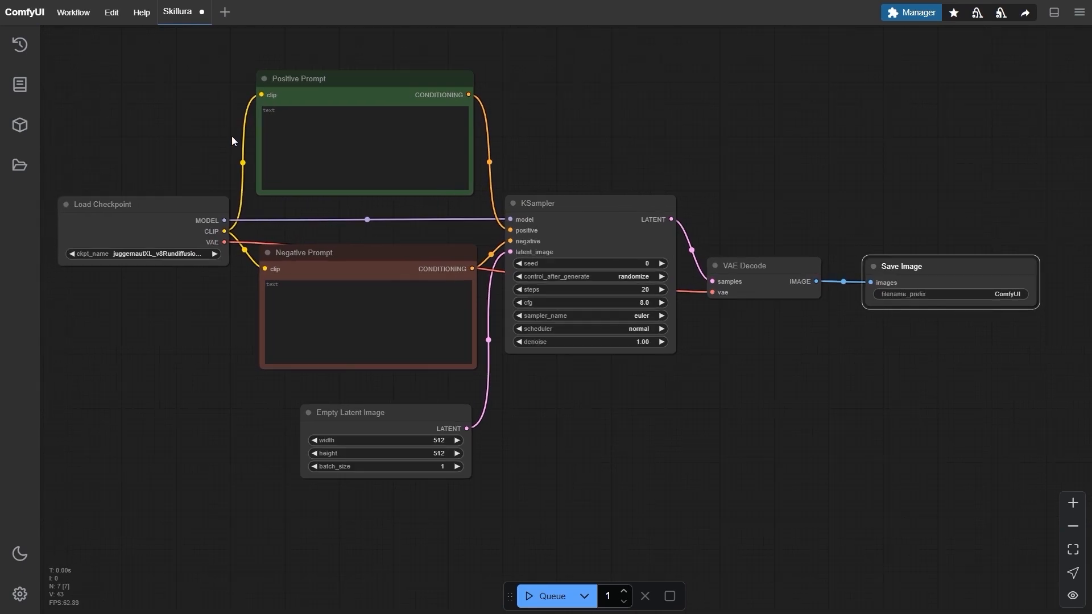
scroll(227, 114, up, 2)
click(311, 120)
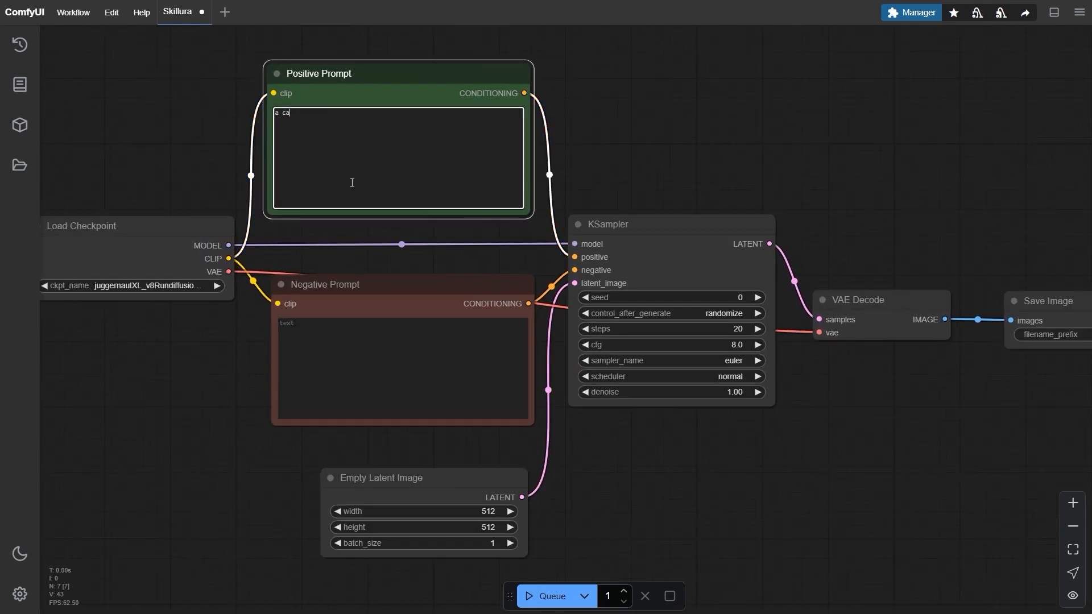
Queue the completed workflow once to generate the image.
scroll(604, 434, down, 3)
drag(679, 441, 645, 402)
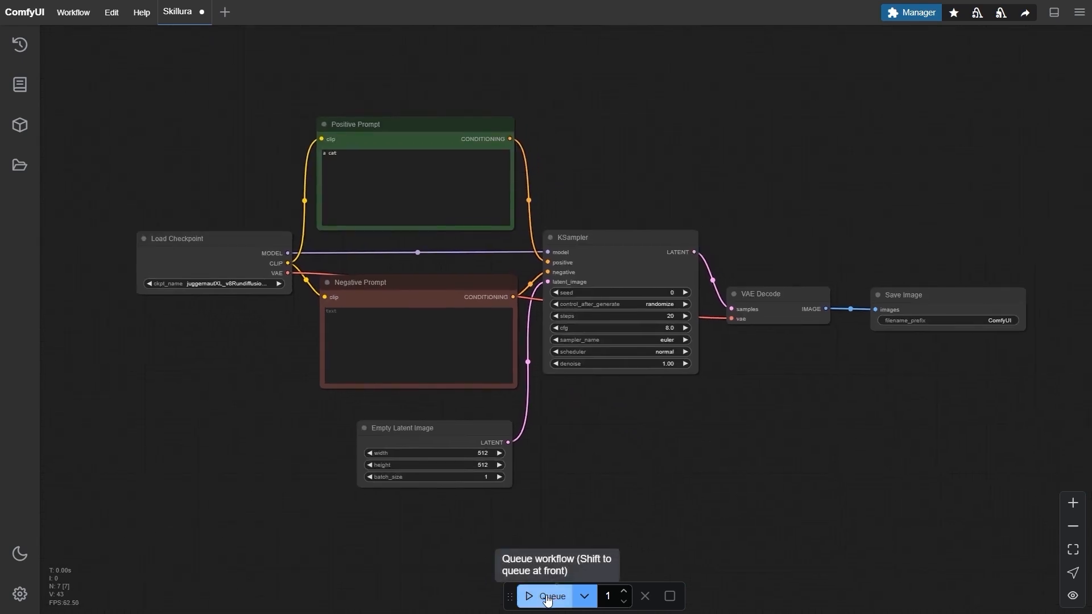
scroll(620, 427, up, 1)
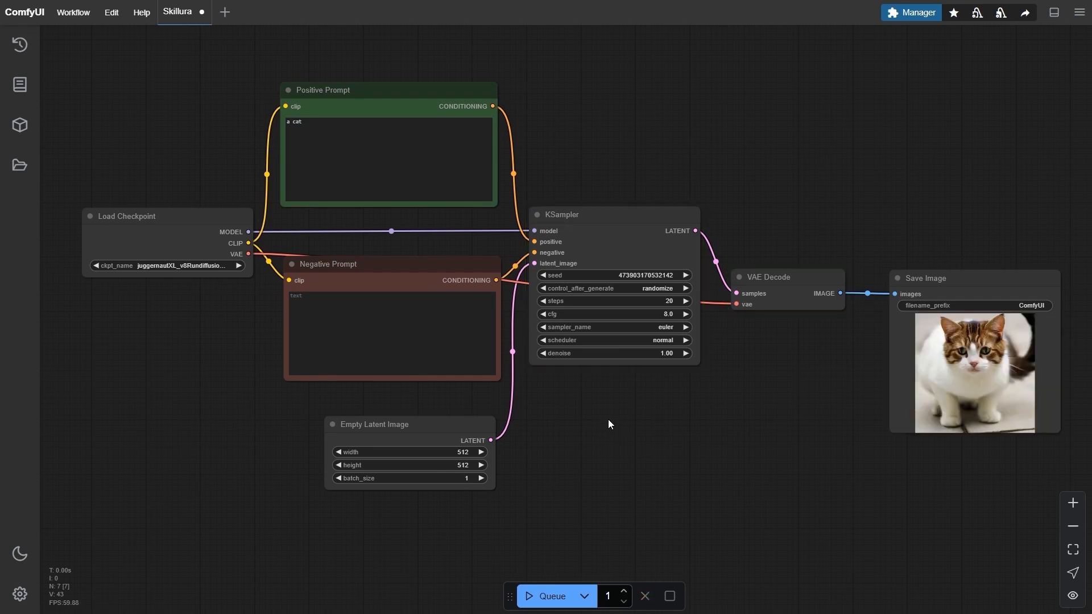
Enlarge the Save Image node to show the generated image at a bigger size, and inspect the image up close.
scroll(711, 414, down, 1)
drag(711, 414, 576, 377)
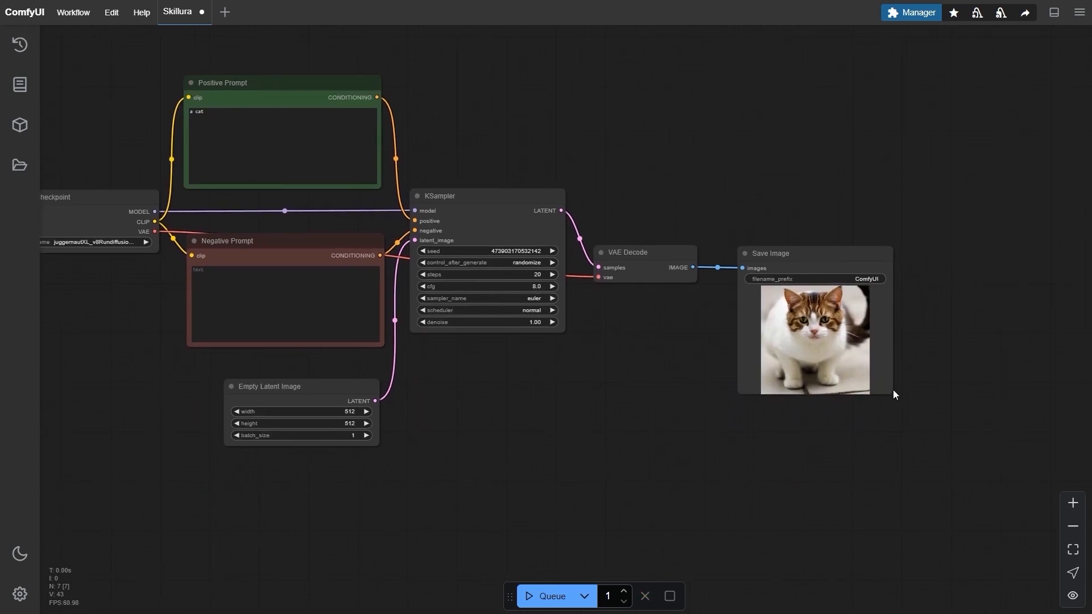
drag(891, 392, 922, 468)
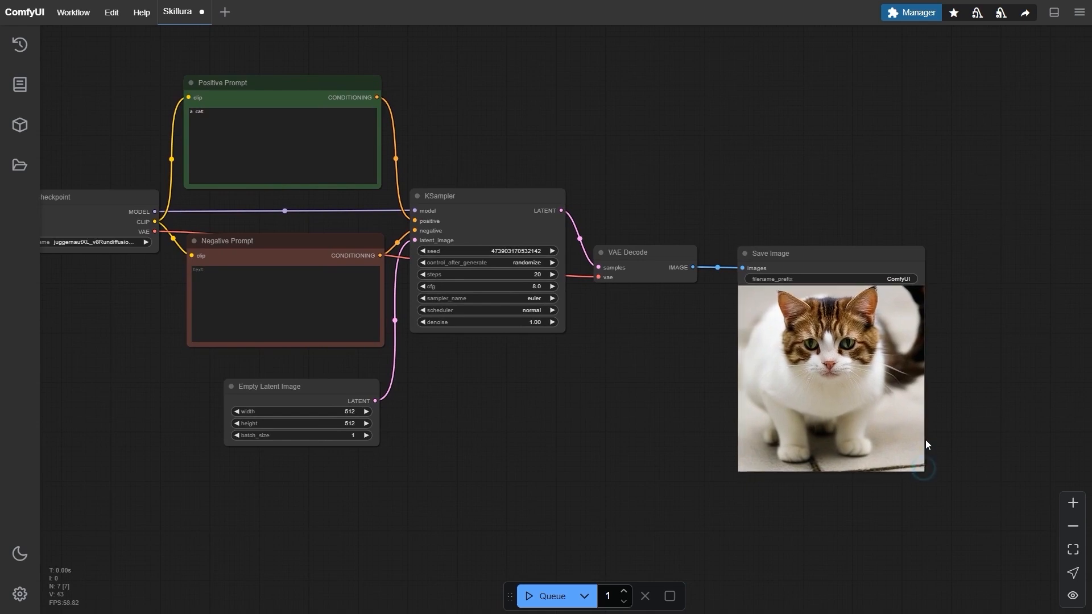
scroll(906, 424, up, 10)
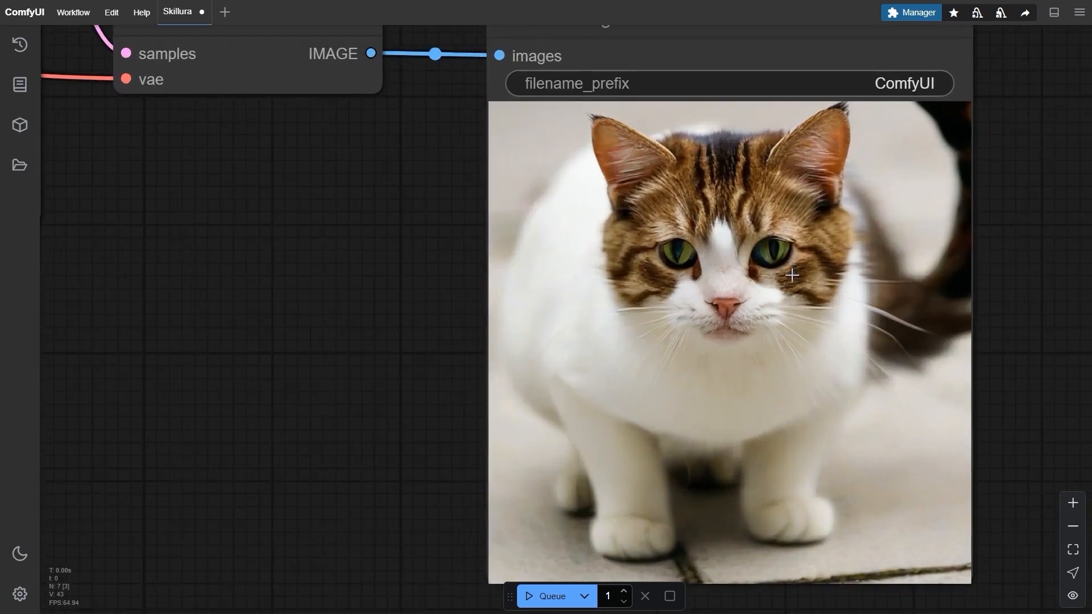
scroll(784, 320, down, 6)
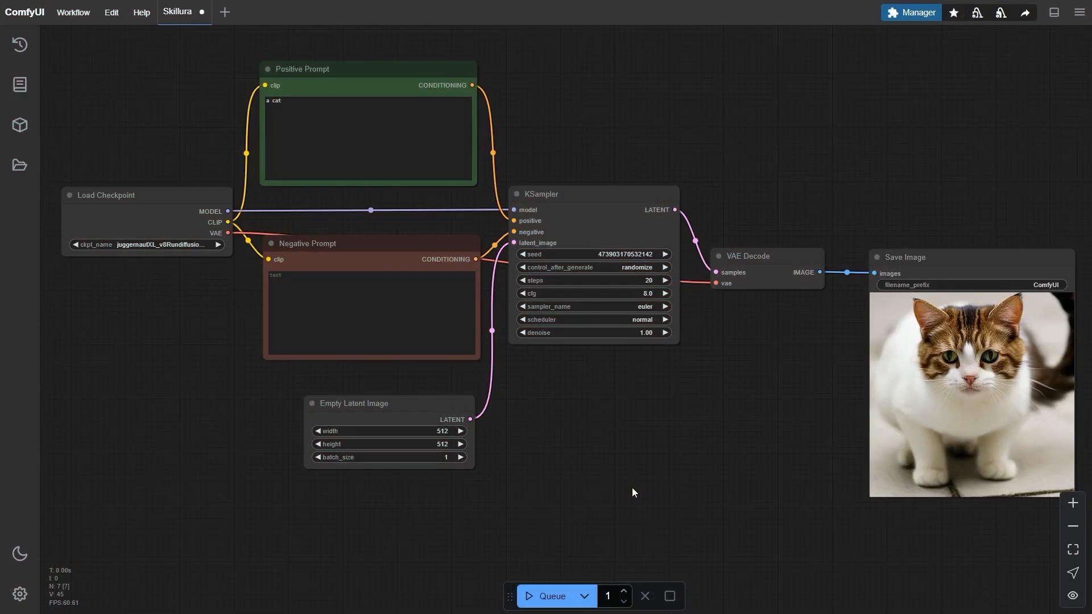
Open the Save workflow dialog and close it without saving.
click(72, 13)
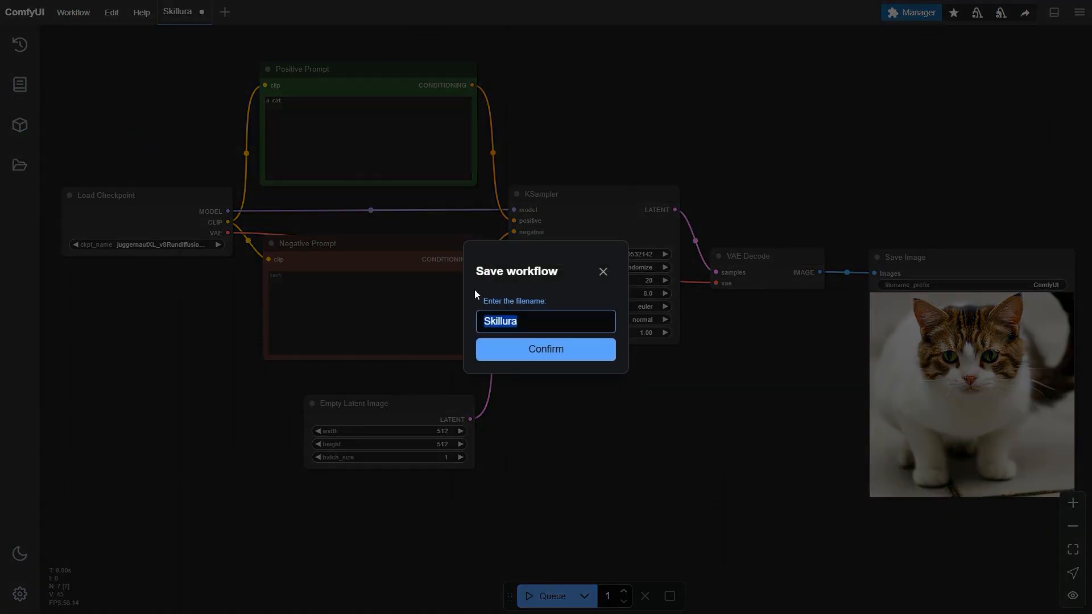
click(604, 271)
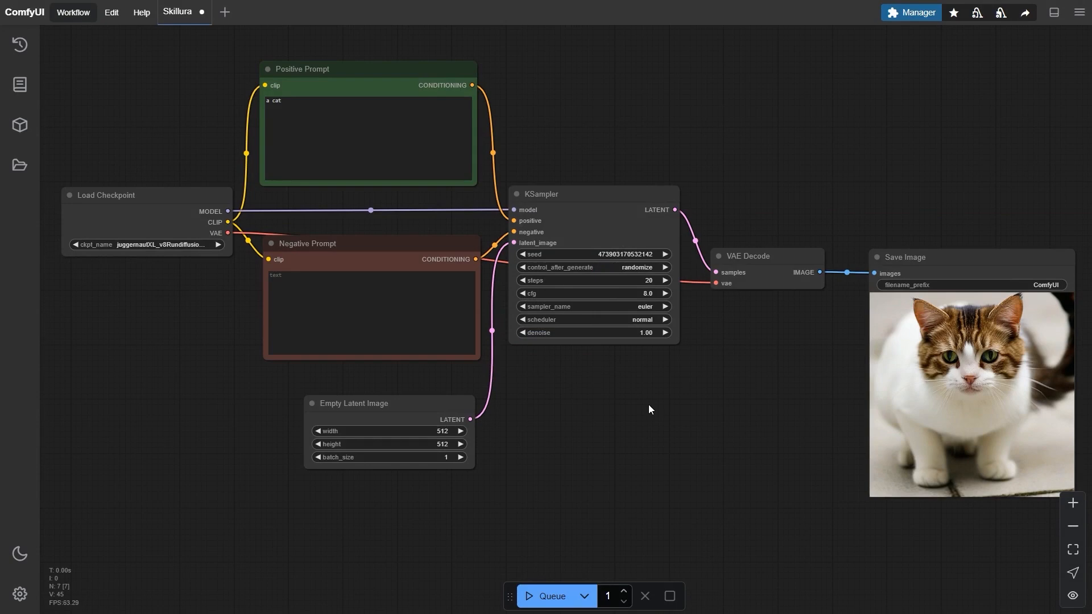
Select all nodes of the workflow and delete them to empty the canvas.
scroll(649, 406, down, 2)
scroll(649, 407, down, 1)
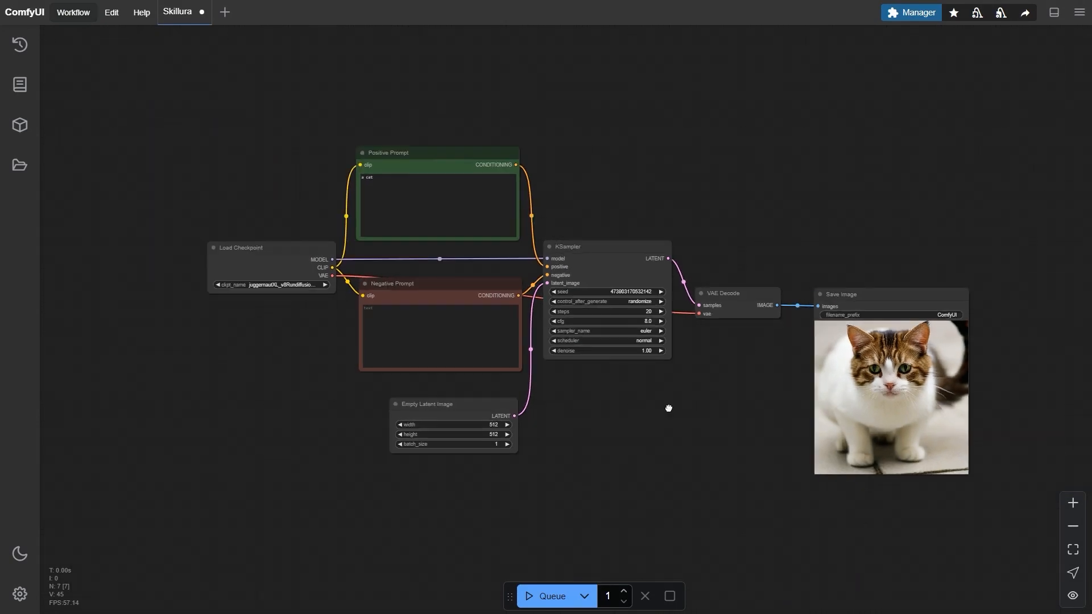
drag(683, 408, 649, 399)
drag(984, 134, 933, 127)
drag(986, 68, 53, 524)
key(Delete)
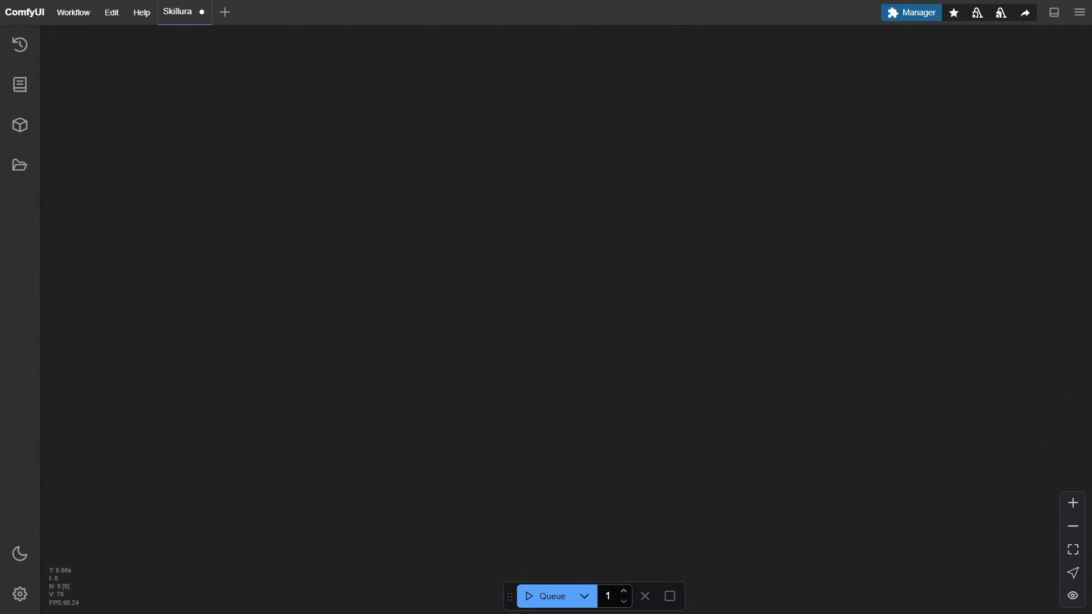
Load the workflow embedded in the generated image file ComfyUI_00014_ onto the canvas.
drag(1, 256, 461, 143)
drag(356, 239, 136, 216)
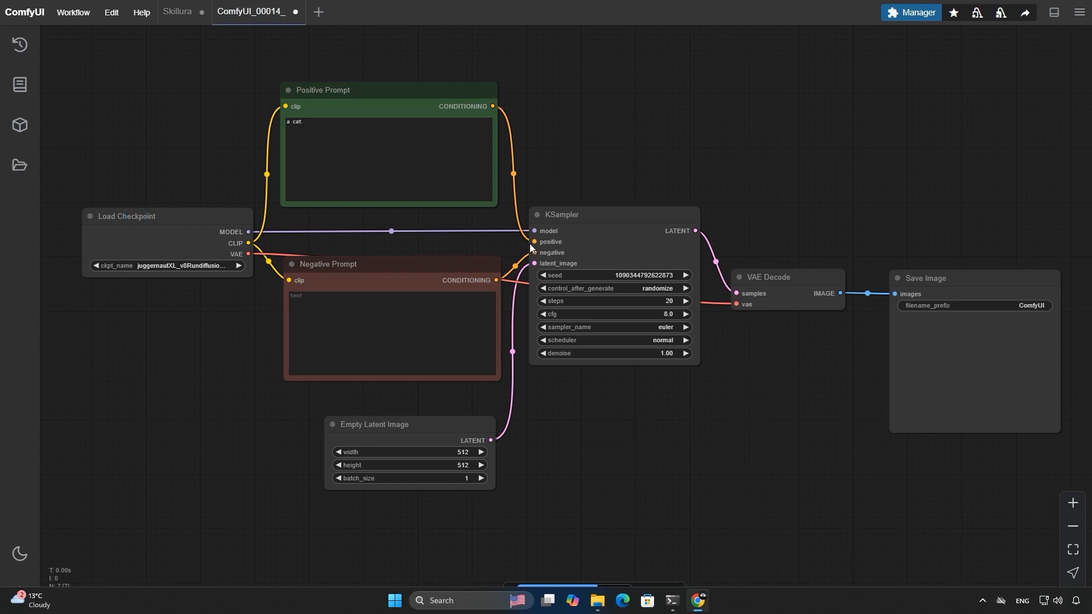